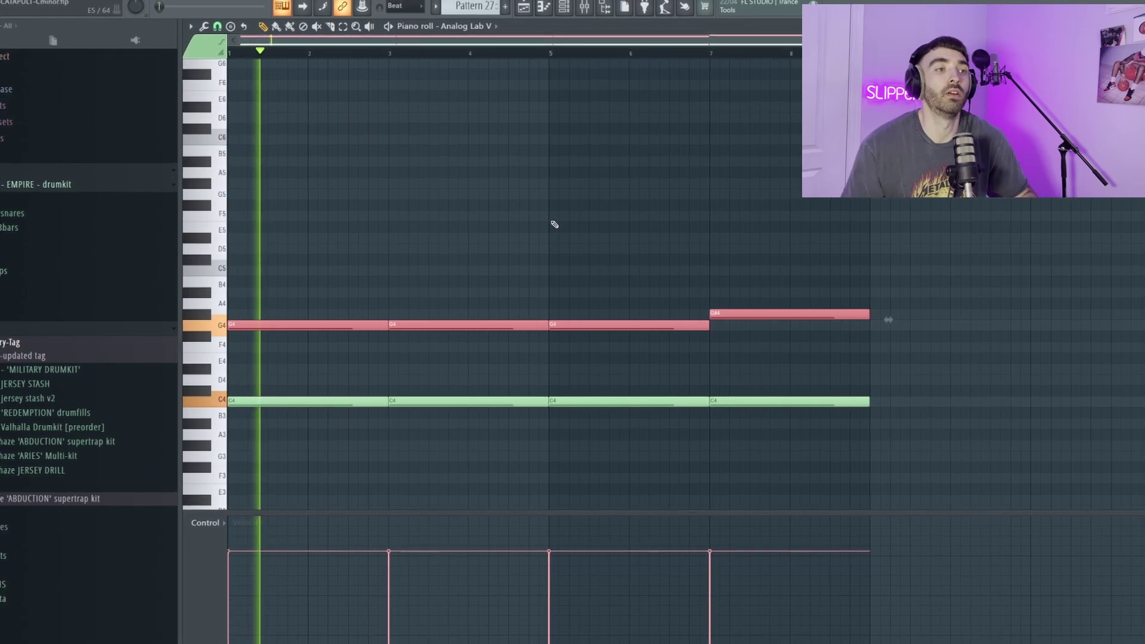
# Deselect the chord notes and play back the Analog Lab V pattern.
pyautogui.hotkey('ctrl', 'd')
pyautogui.press('space')
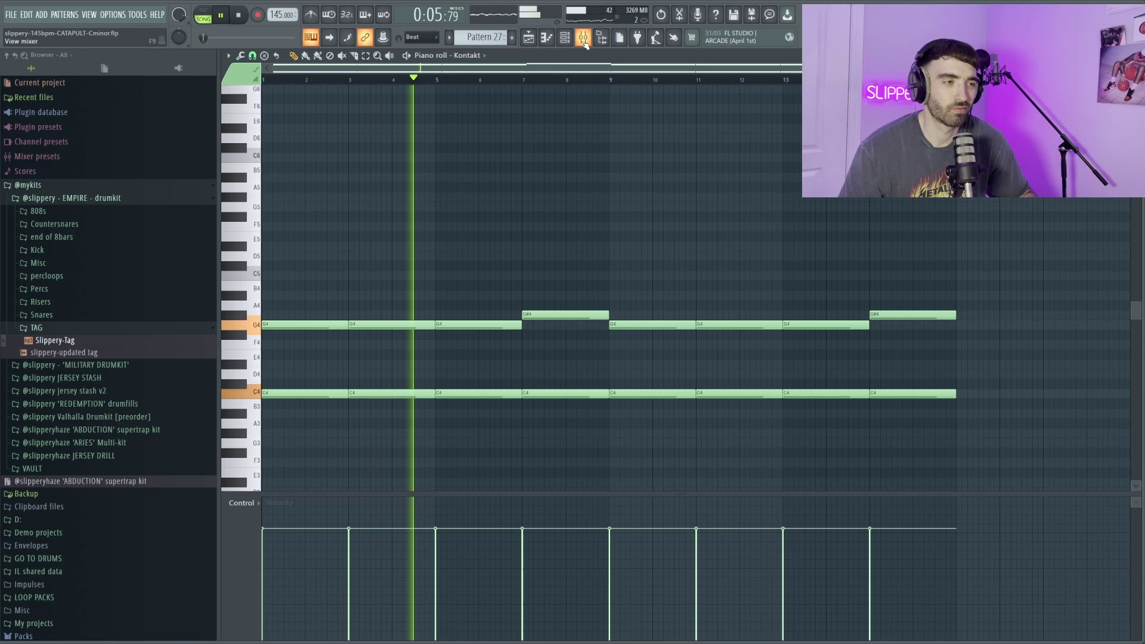
# Raise the low-pass cutoff in the Fruity Parametric EQ 2 on mixer Insert 12.
pyautogui.press('F9')
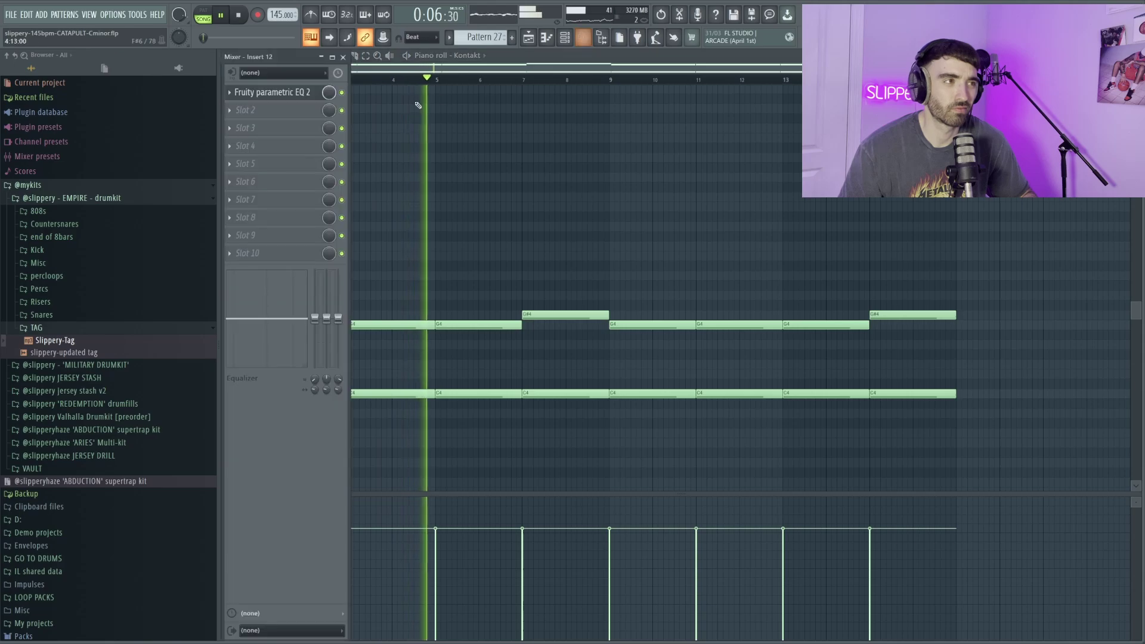
pyautogui.click(308, 94)
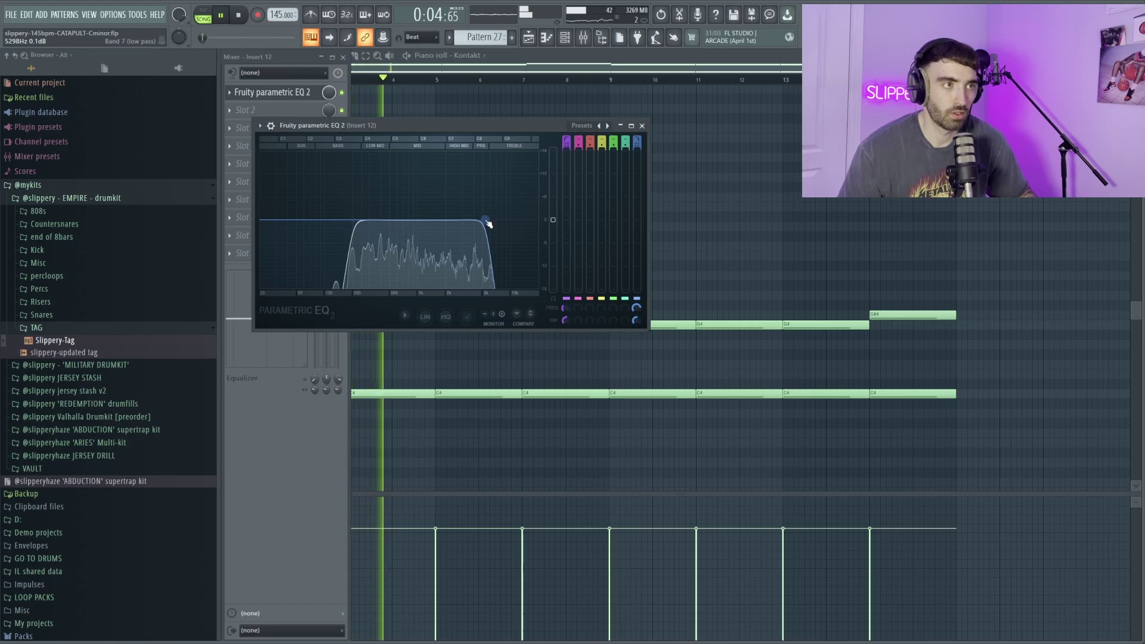
pyautogui.moveTo(487, 222); pyautogui.dragTo(507, 220)
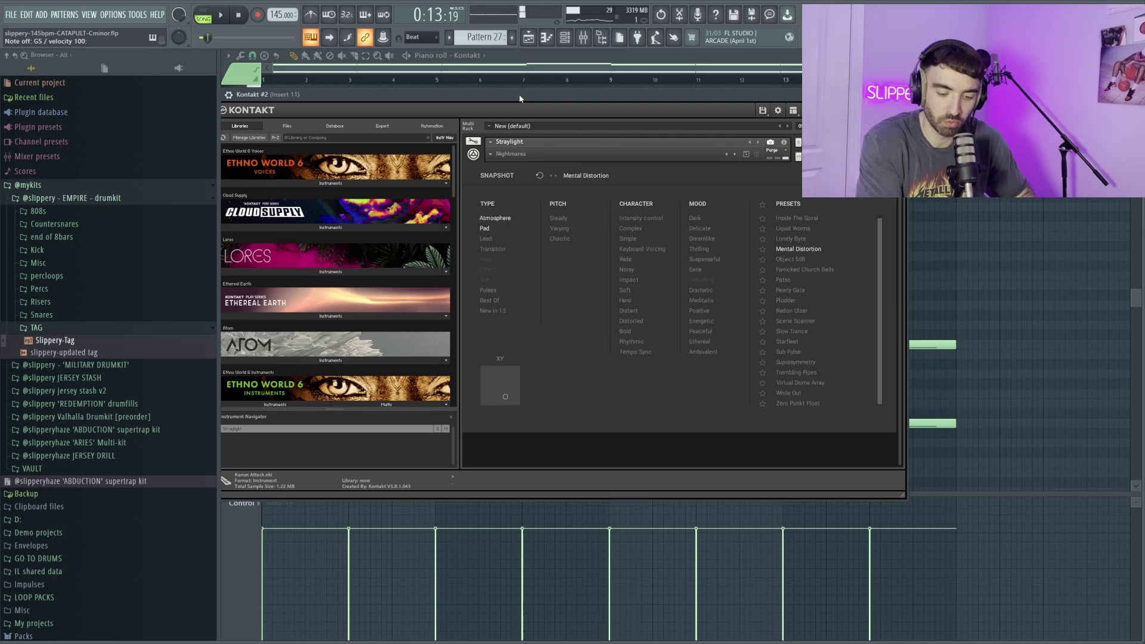
# Audition the Kontakt #2 layer and lower the ValhallaVintageVerb mix on its mixer track, Insert 11.
pyautogui.press('Escape')
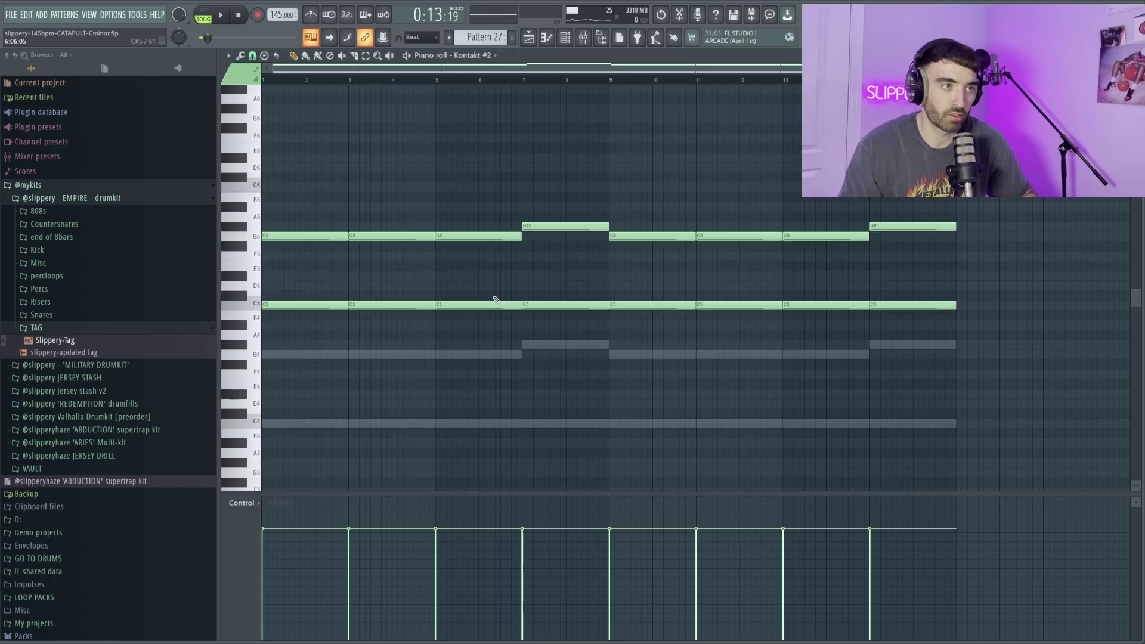
pyautogui.press('space')
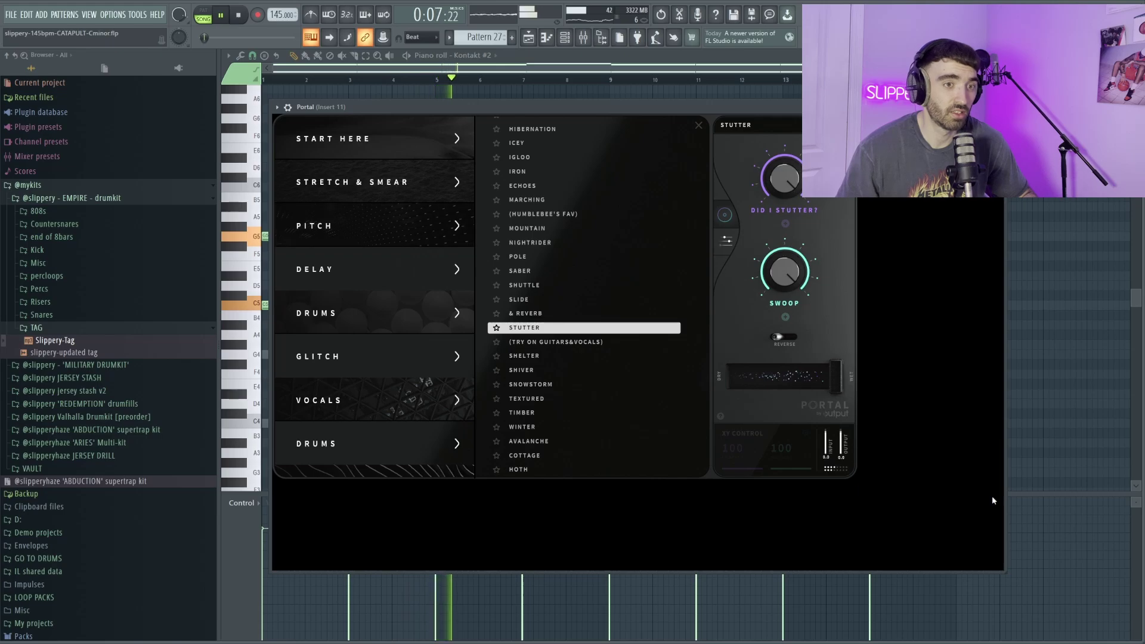
pyautogui.moveTo(1002, 573); pyautogui.dragTo(930, 526)
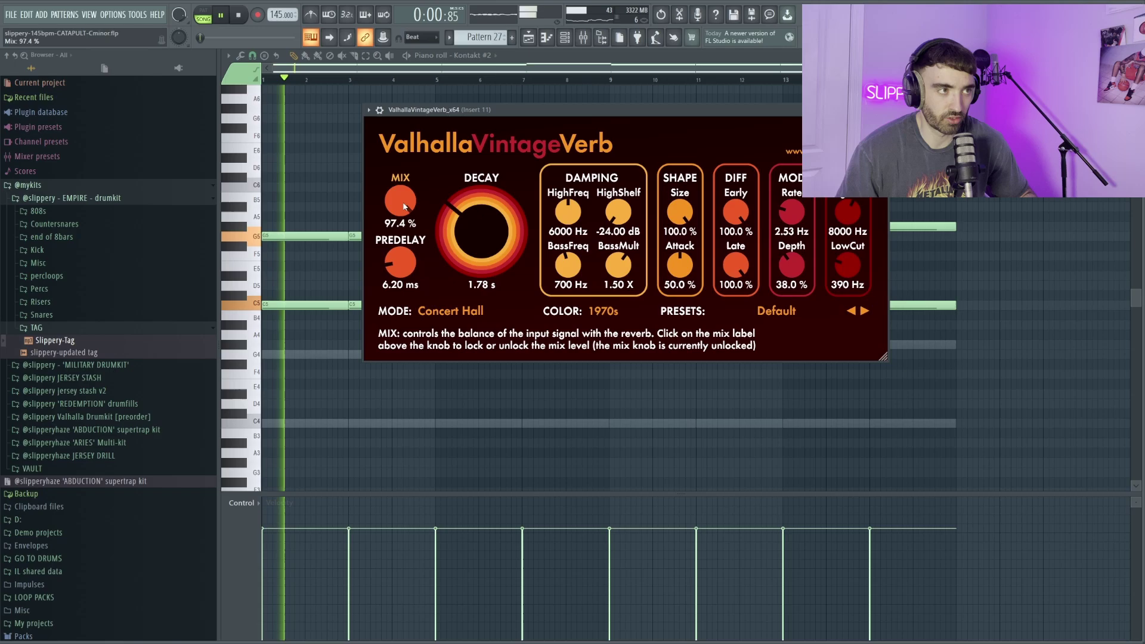
pyautogui.moveTo(403, 207); pyautogui.dragTo(398, 227)
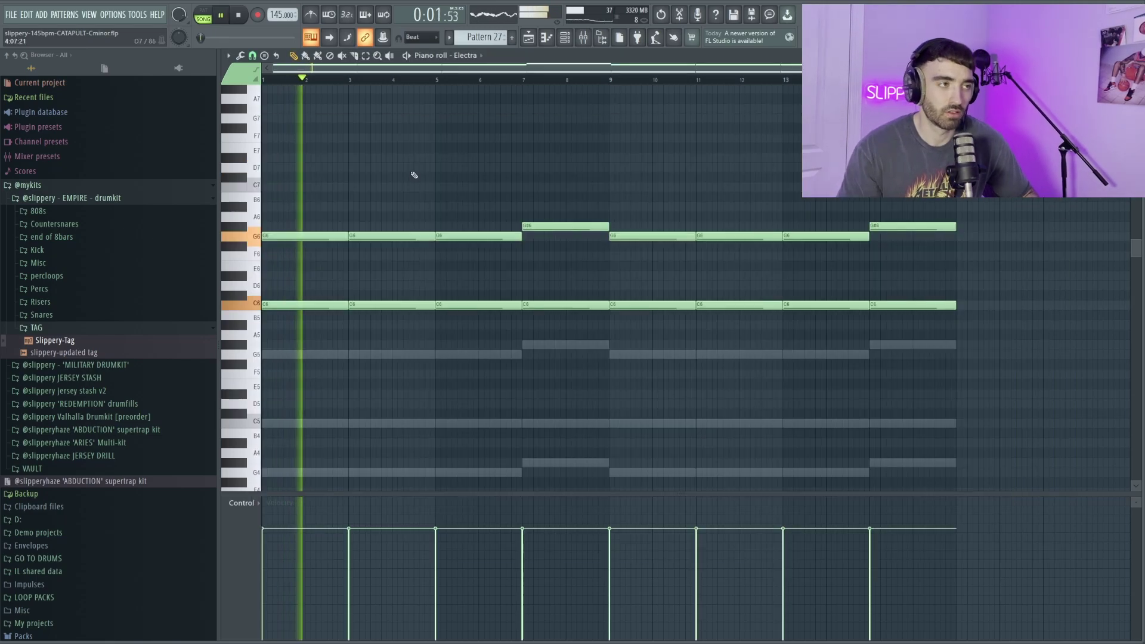
# Review the Electra layer's notes and its Portal and Crystallizer effects on Insert 10.
pyautogui.scroll(2, 450, 154)
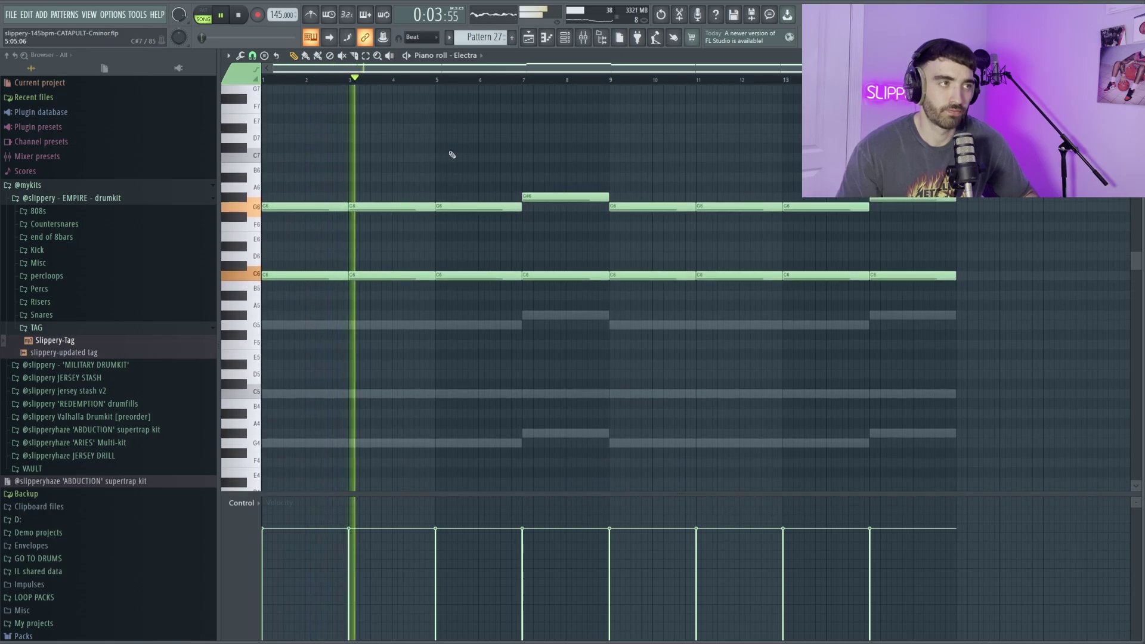
pyautogui.scroll(2, 527, 141)
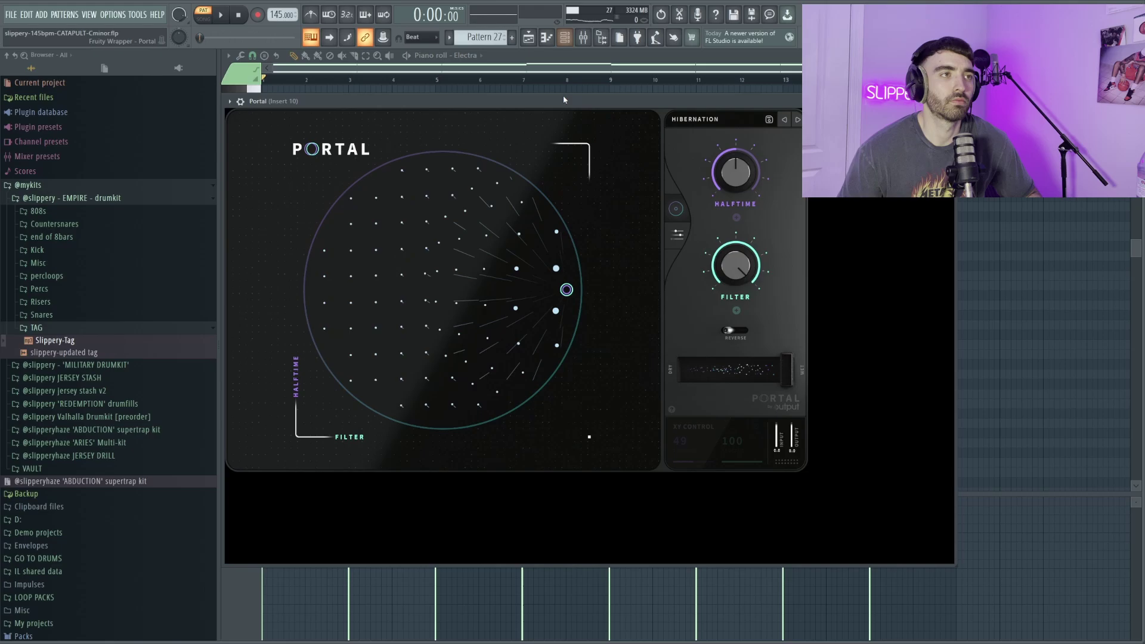
pyautogui.moveTo(563, 96); pyautogui.dragTo(603, 98)
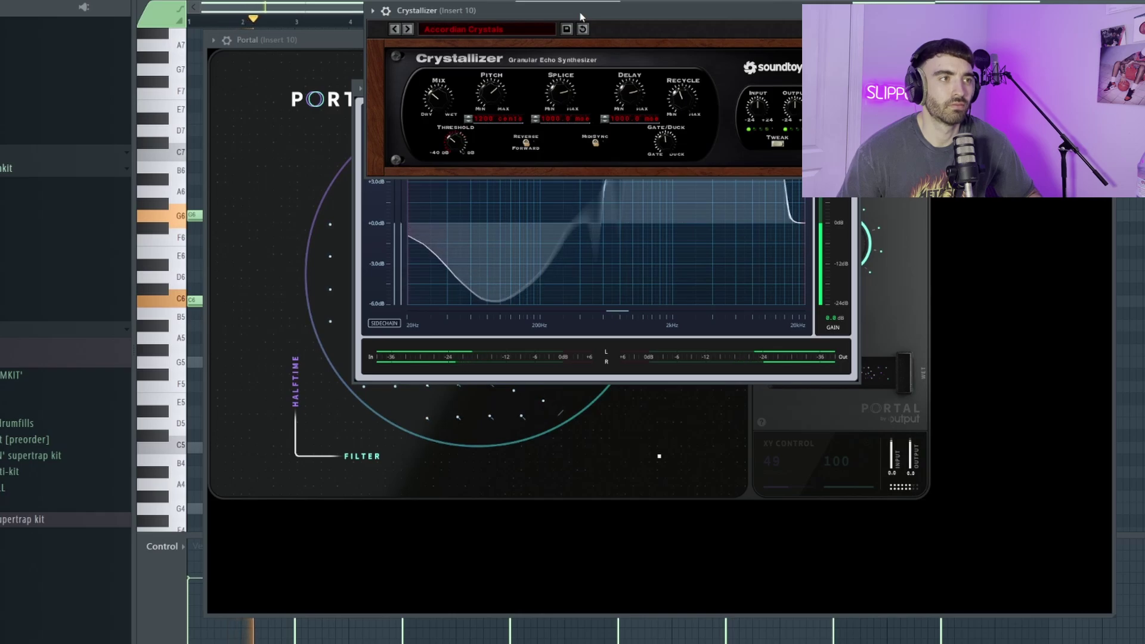
pyautogui.moveTo(581, 16); pyautogui.dragTo(595, 203)
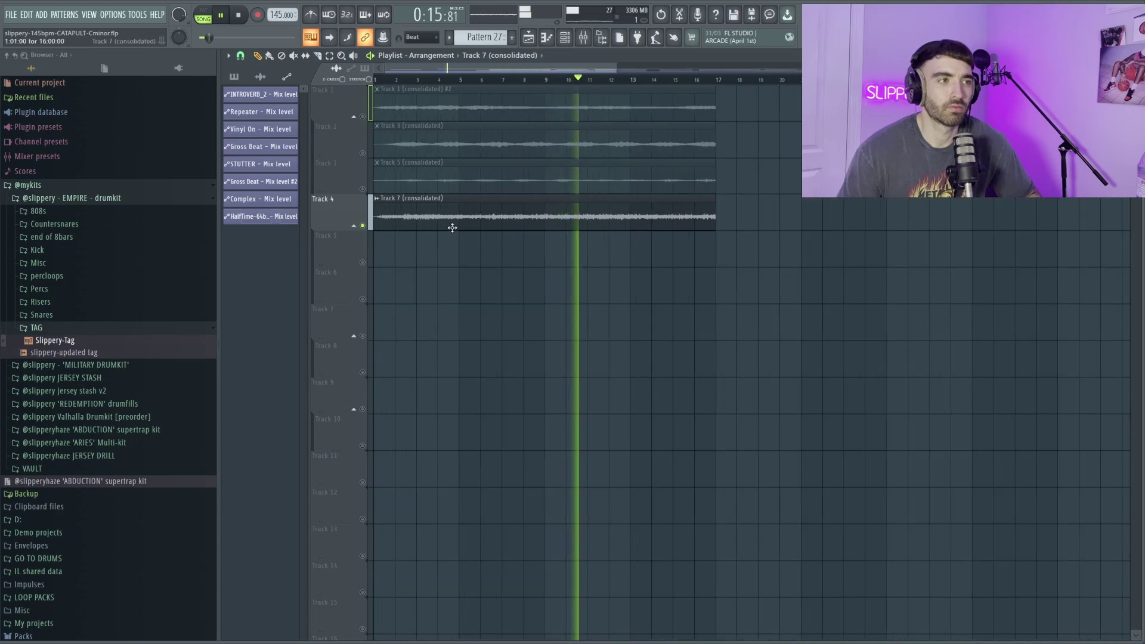
# Unmute playlist tracks 3, 2 and 1 and play all four consolidated layers together from the start.
pyautogui.click(362, 189)
pyautogui.click(362, 153)
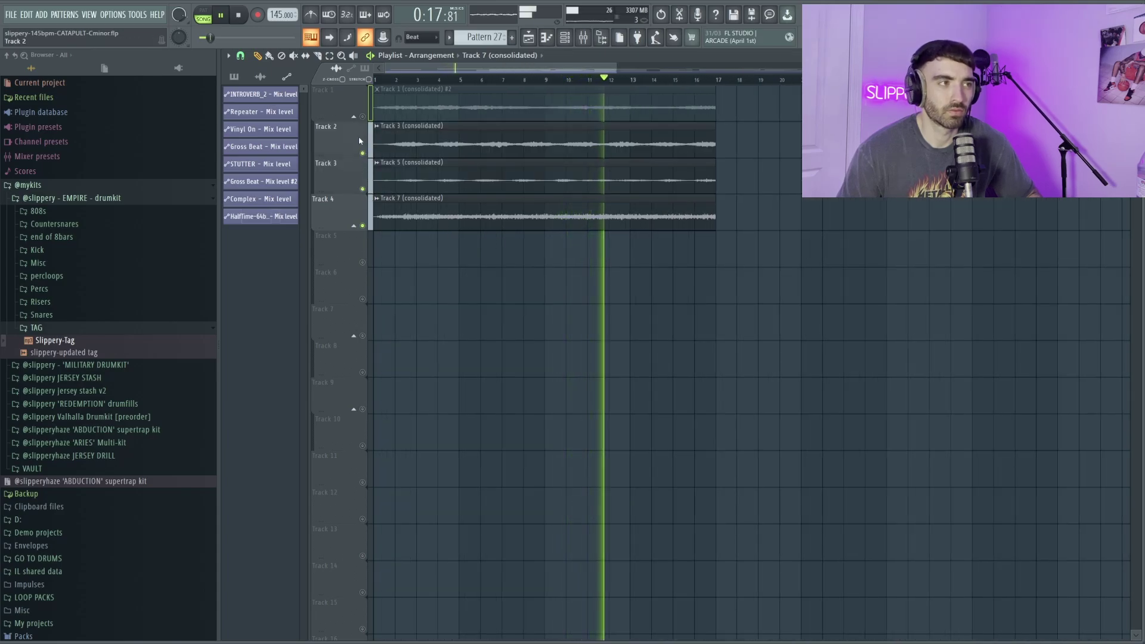
pyautogui.click(362, 116)
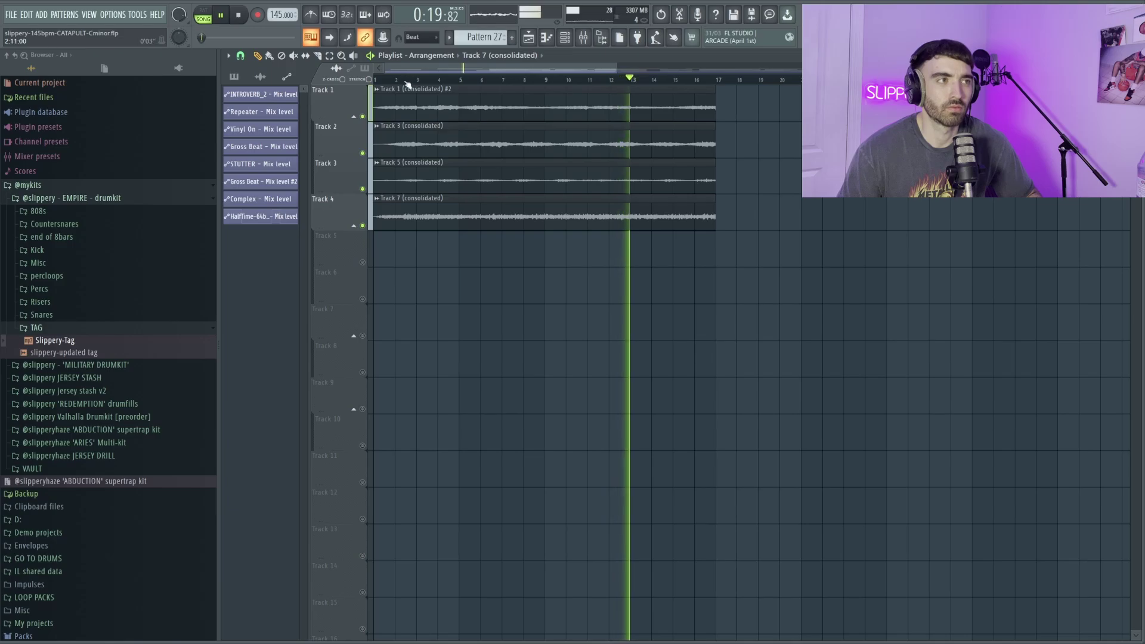
pyautogui.press('space')
pyautogui.press('space')
pyautogui.scroll(3, 381, 250)
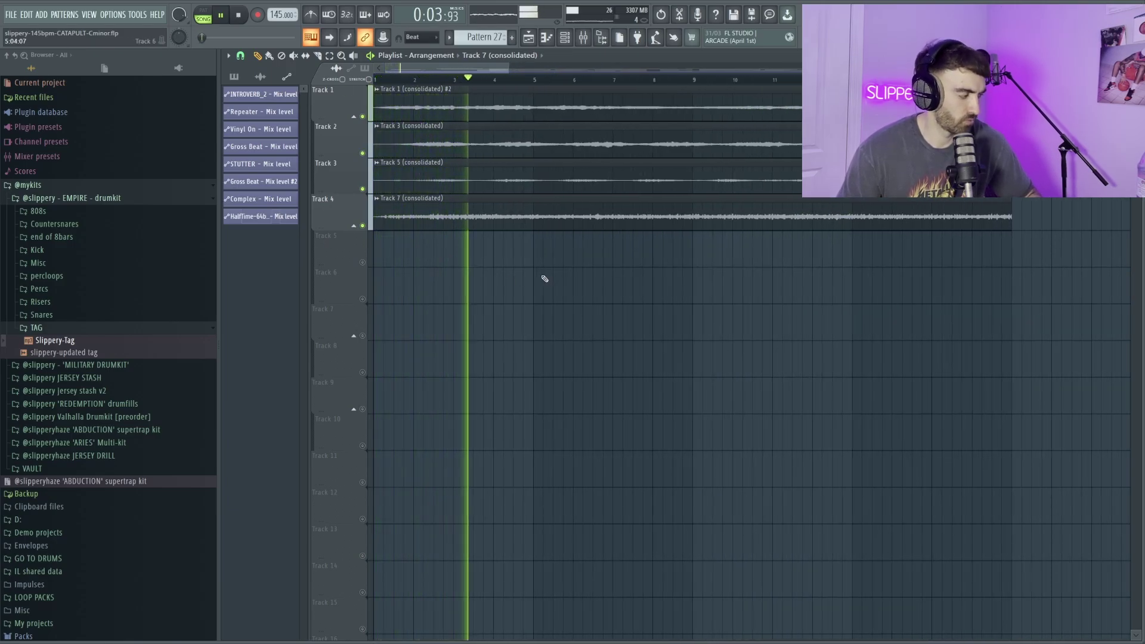
pyautogui.scroll(-1, 542, 277)
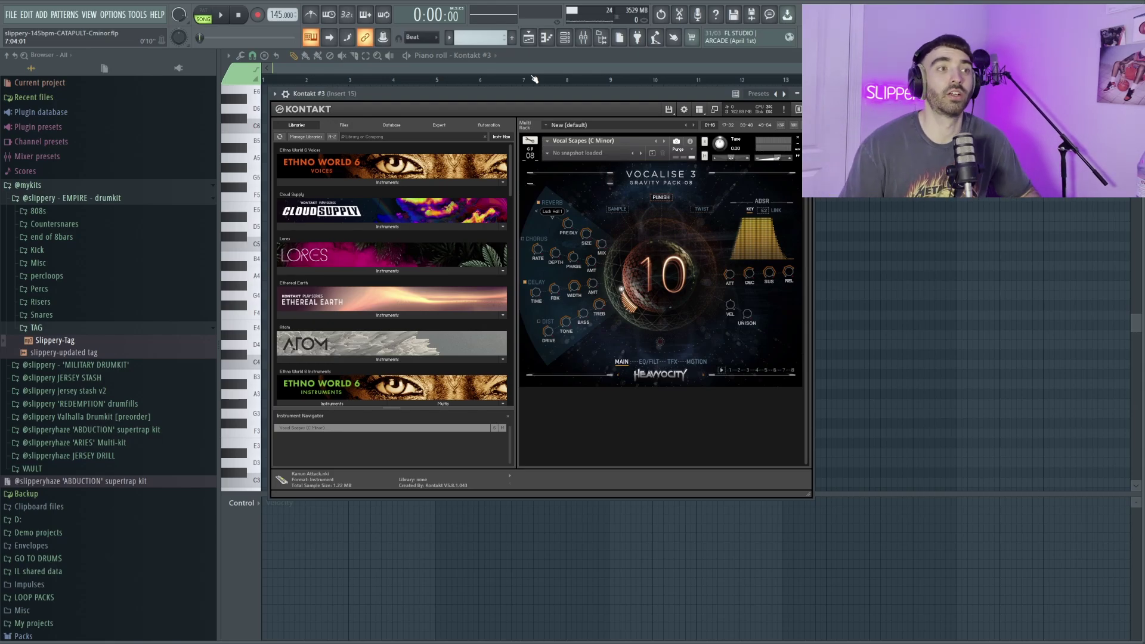
# Close the Kontakt #3 instrument window and play the long C5 note of the EVIL 808 pattern.
pyautogui.press('Escape')
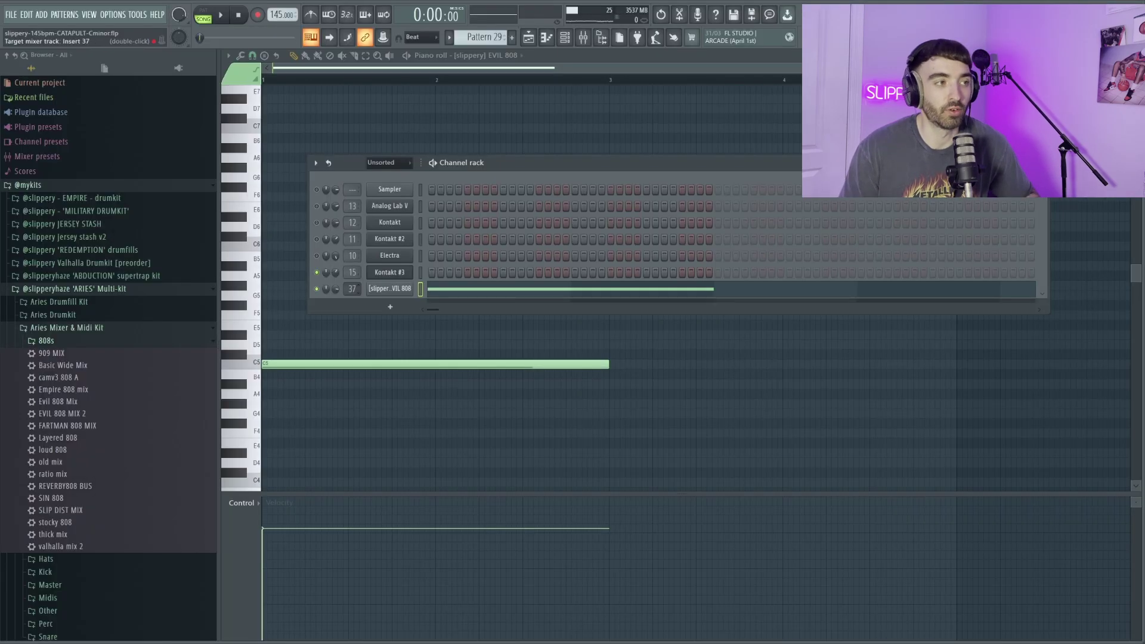
pyautogui.press('space')
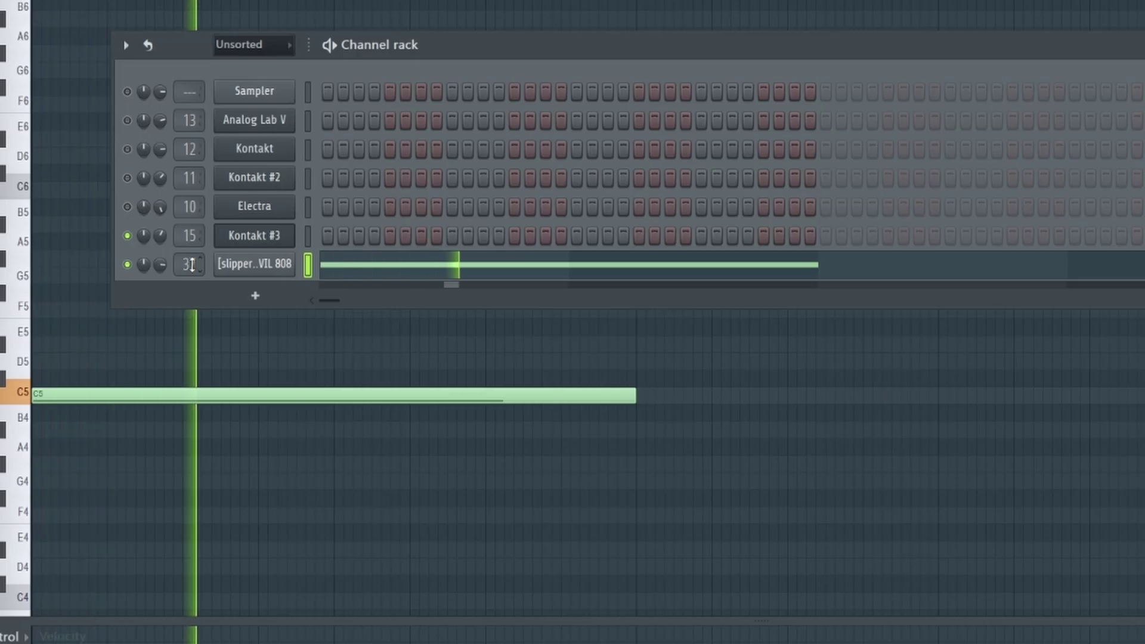
pyautogui.press('F6')
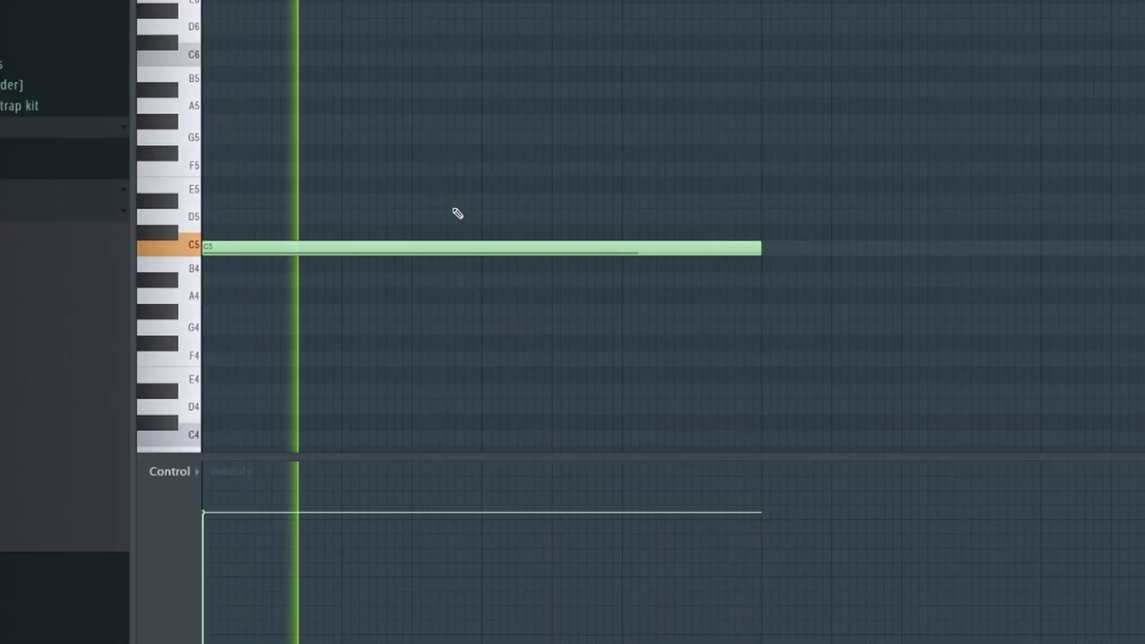
# Shorten the opening C5 808 note to end at bar 2 and add a short C6 and a longer C5 in bar 3.
pyautogui.click(629, 250)
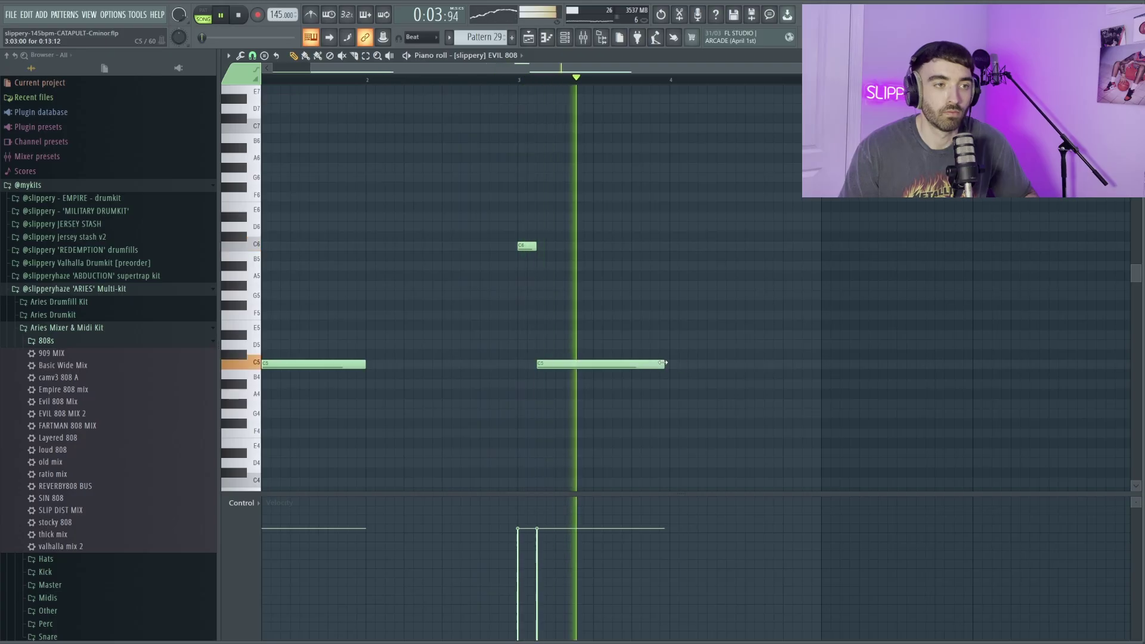
pyautogui.moveTo(663, 362)
pyautogui.mouseDown()
pyautogui.moveTo(603, 379)
pyautogui.moveTo(571, 365)
pyautogui.moveTo(668, 365)
pyautogui.mouseUp()
pyautogui.click(576, 364)
pyautogui.scroll(-2, 647, 324)
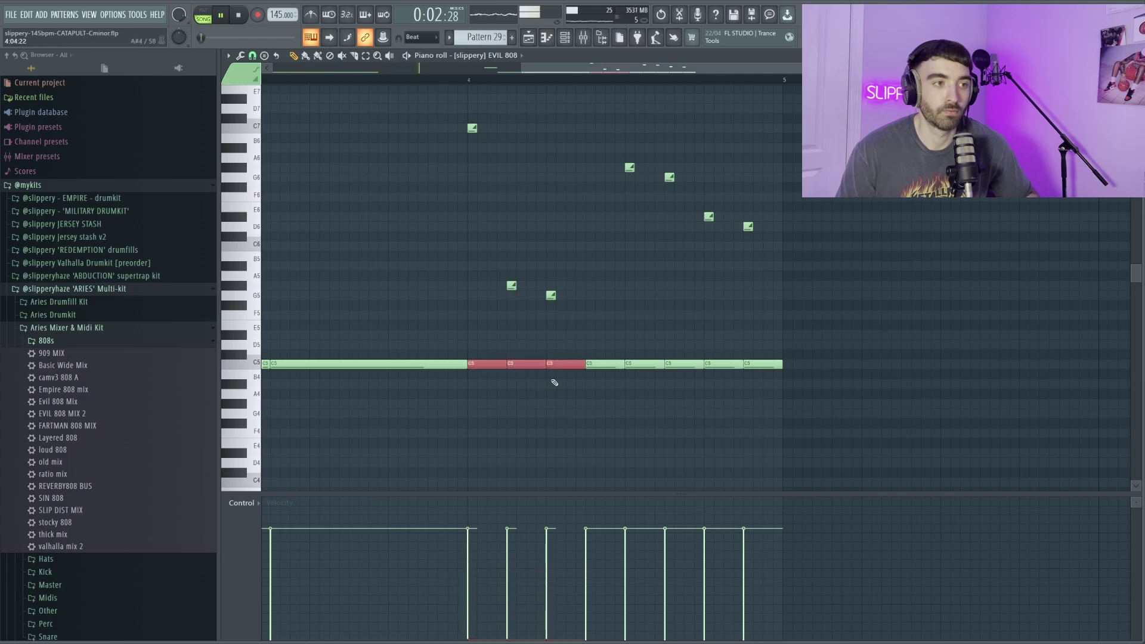
# Lower the velocity of the last four C5 notes in the bar 4 roll to the minimum.
pyautogui.moveTo(645, 375); pyautogui.dragTo(848, 363)
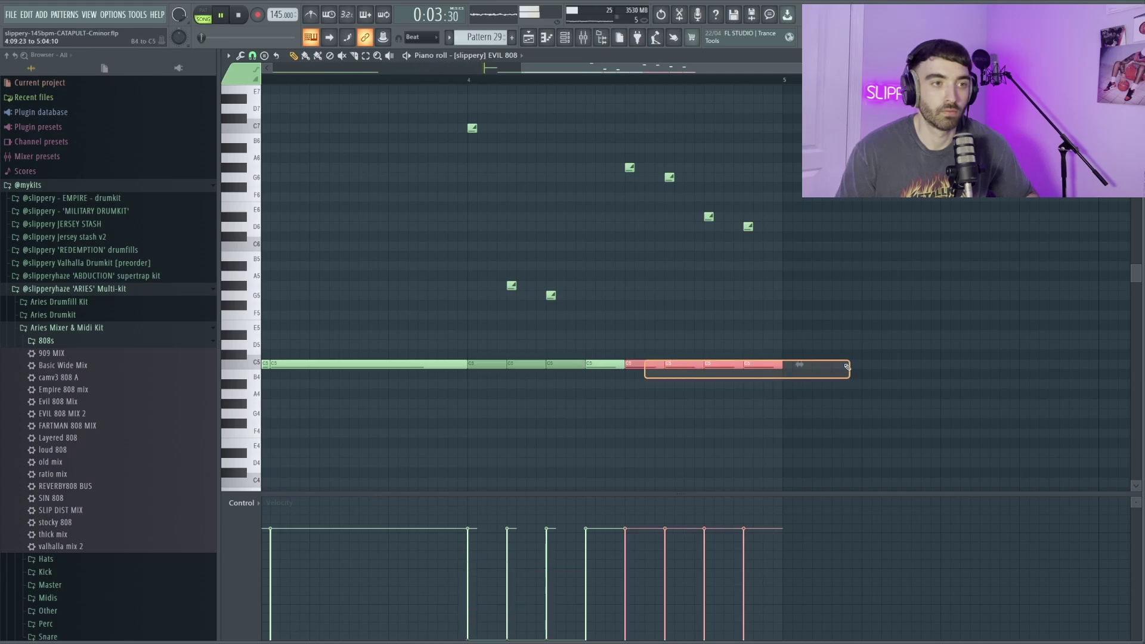
pyautogui.click(769, 298)
pyautogui.scroll(-3, 770, 295)
pyautogui.scroll(-2, 769, 298)
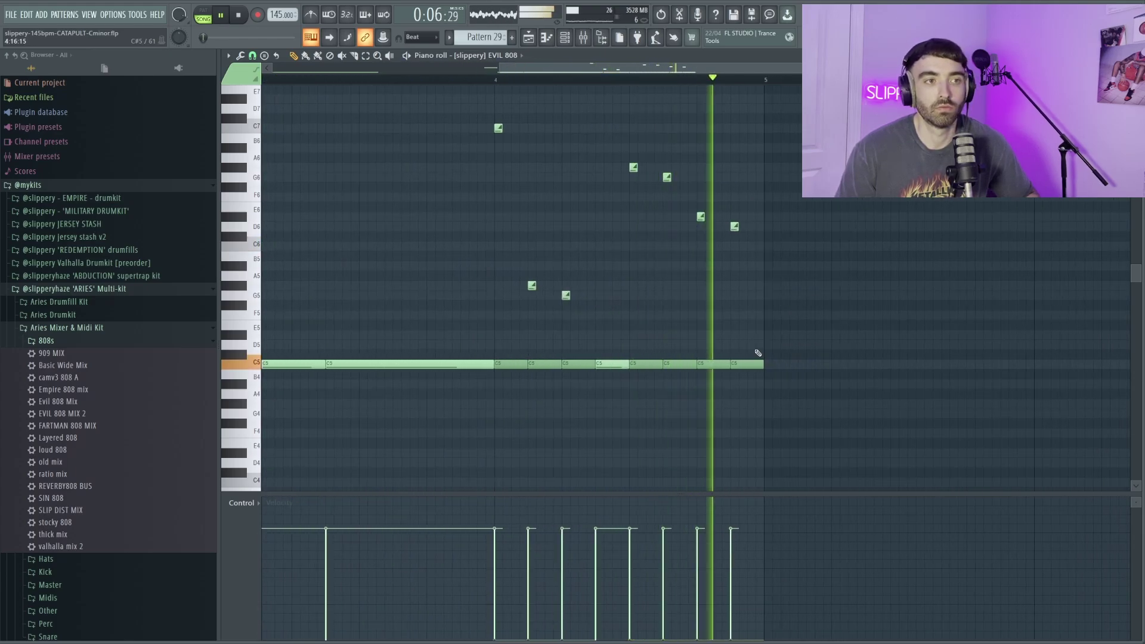
pyautogui.moveTo(572, 364); pyautogui.dragTo(760, 361)
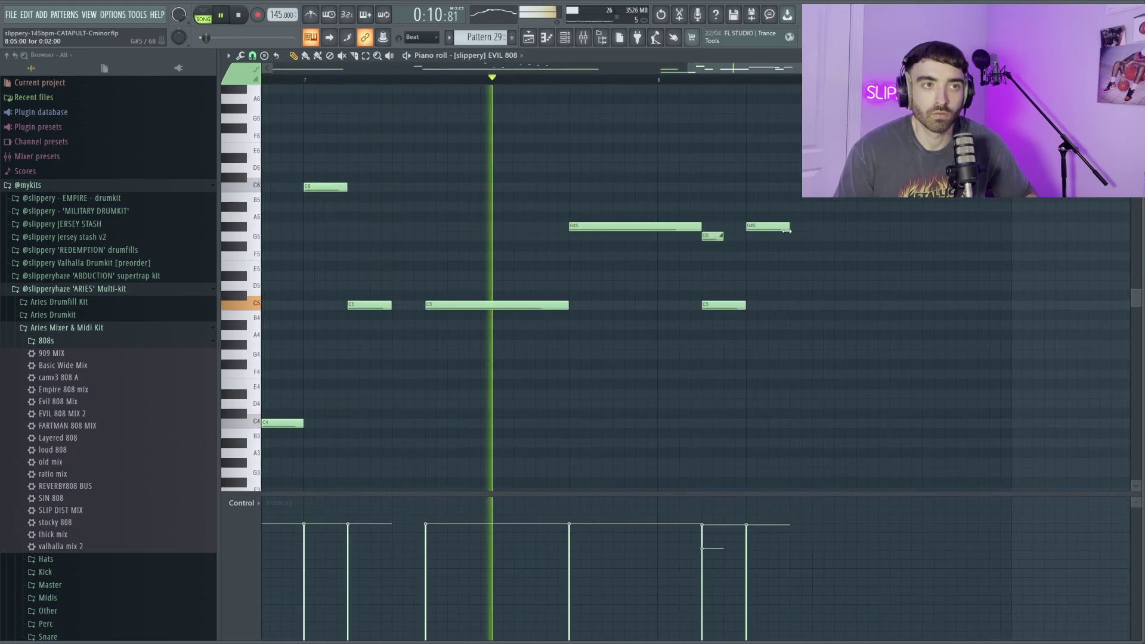
# Extend the 808 line in bar 8 with alternating G#5 and G5 notes and play it back.
pyautogui.click(750, 227)
pyautogui.click(796, 236)
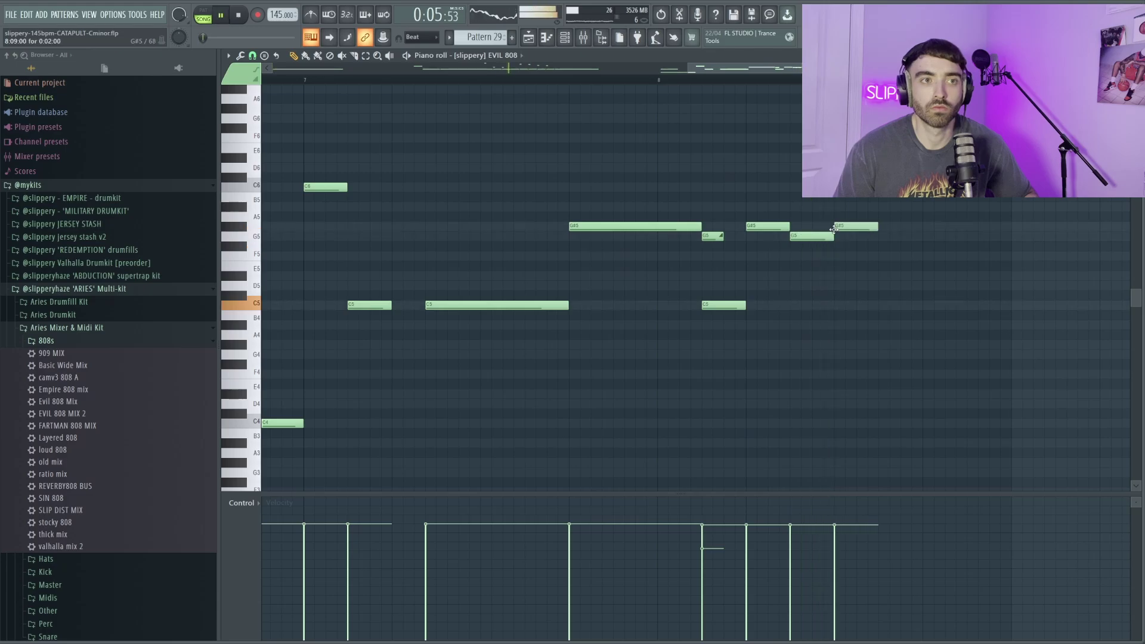
pyautogui.click(578, 89)
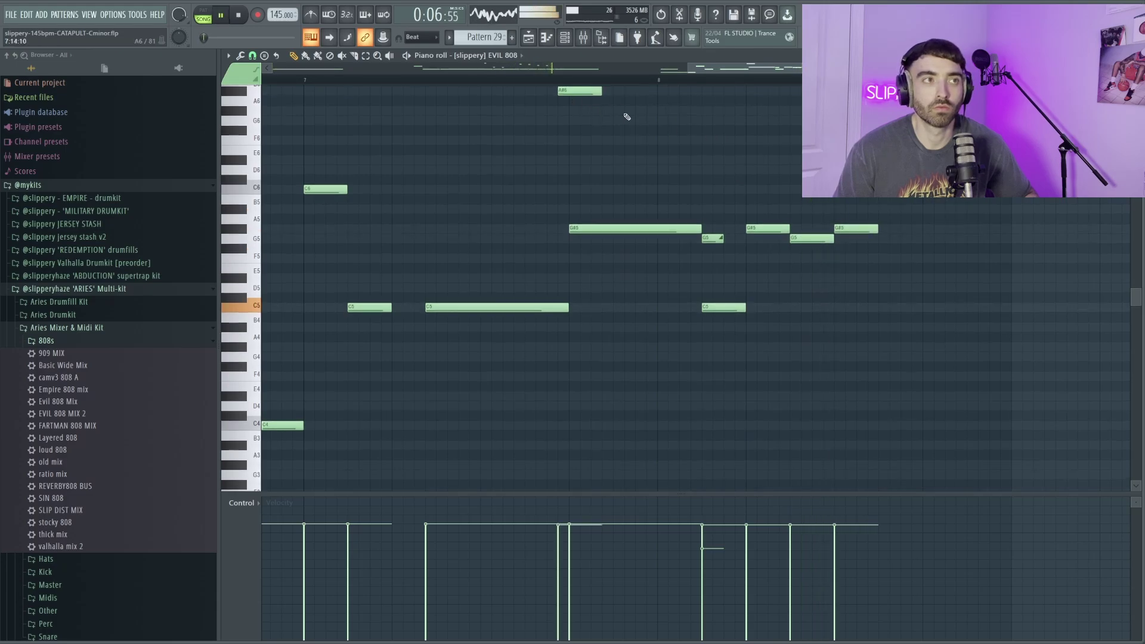
pyautogui.click(892, 238)
pyautogui.press('space')
pyautogui.moveTo(891, 239); pyautogui.dragTo(891, 156)
pyautogui.press('space')
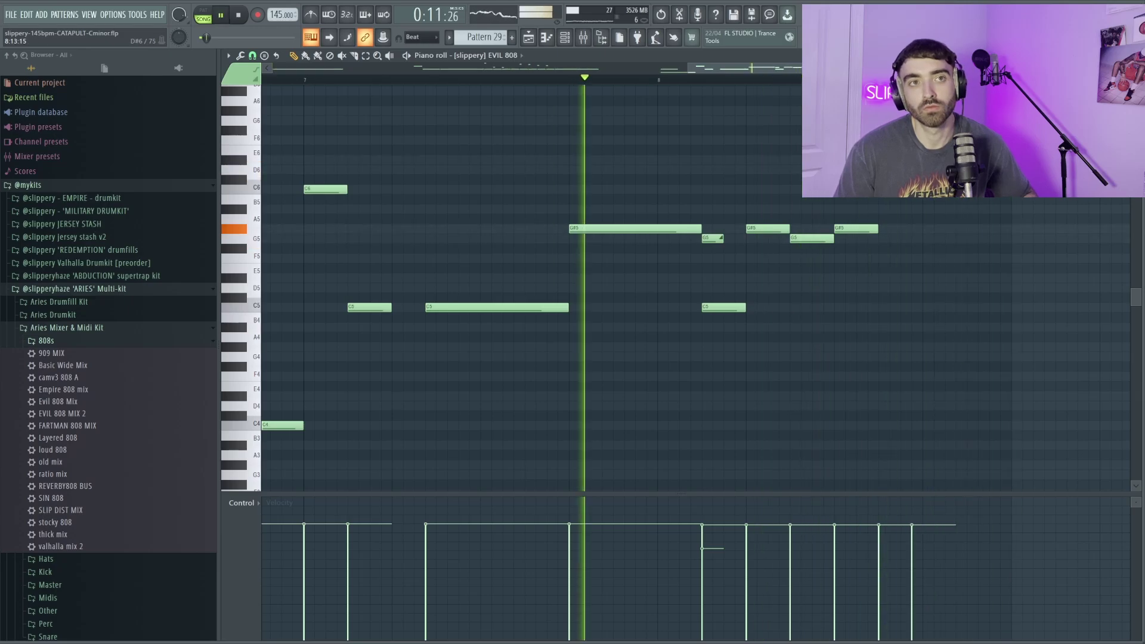
# Add a C5 808 note at bar 9 and lengthen it to one full bar.
pyautogui.scroll(3, 967, 327)
pyautogui.scroll(-2, 966, 327)
pyautogui.scroll(-2, 784, 335)
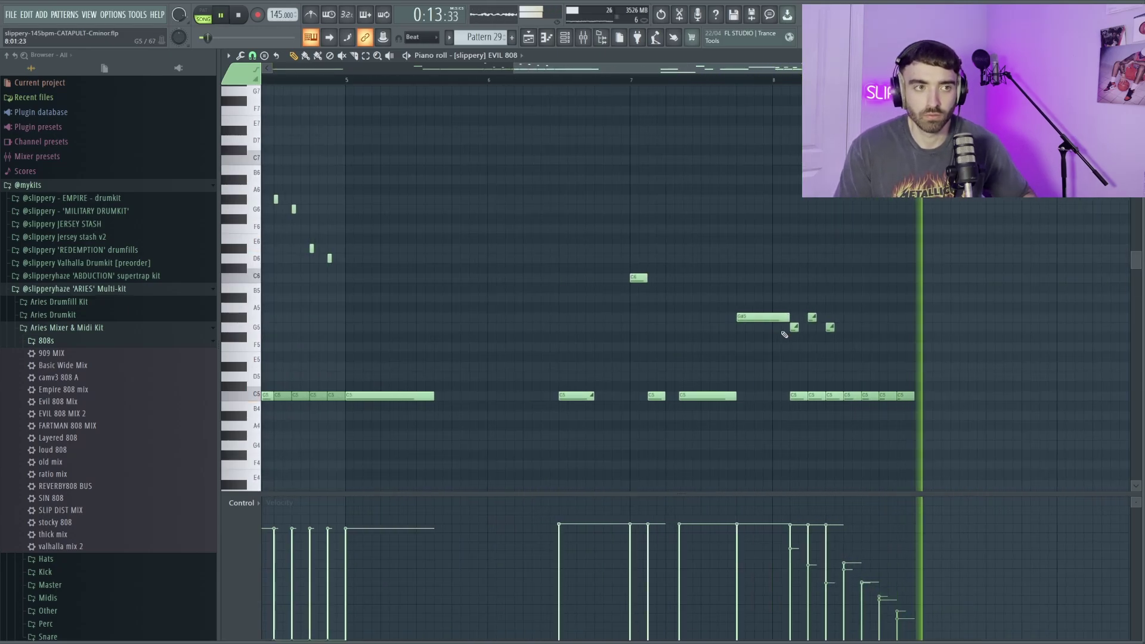
pyautogui.click(975, 406)
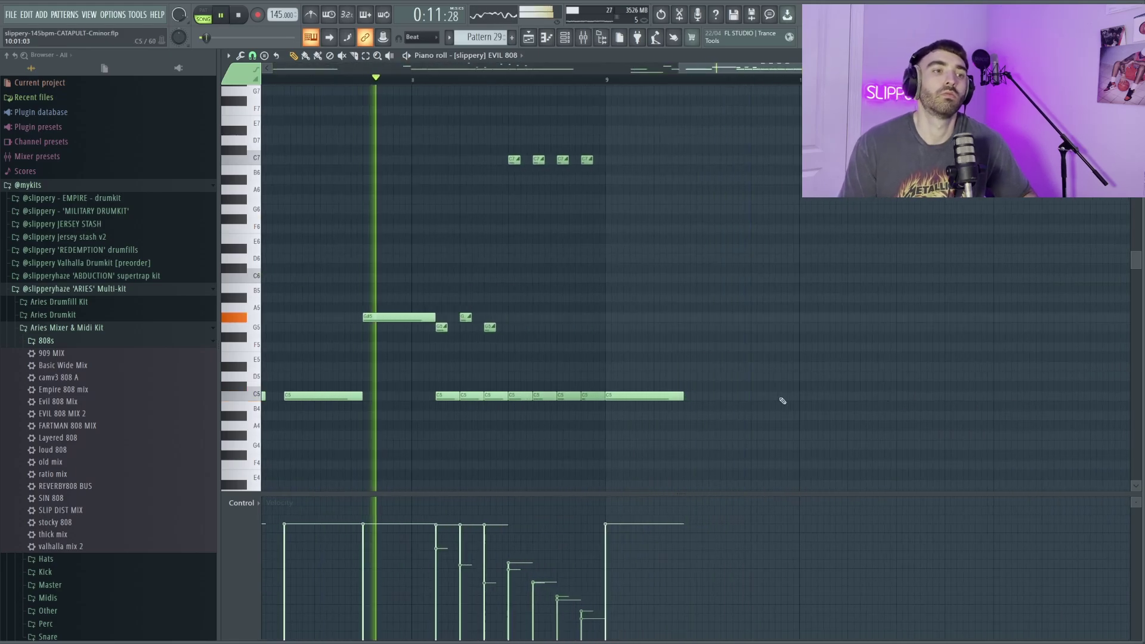
pyautogui.moveTo(683, 398); pyautogui.dragTo(795, 404)
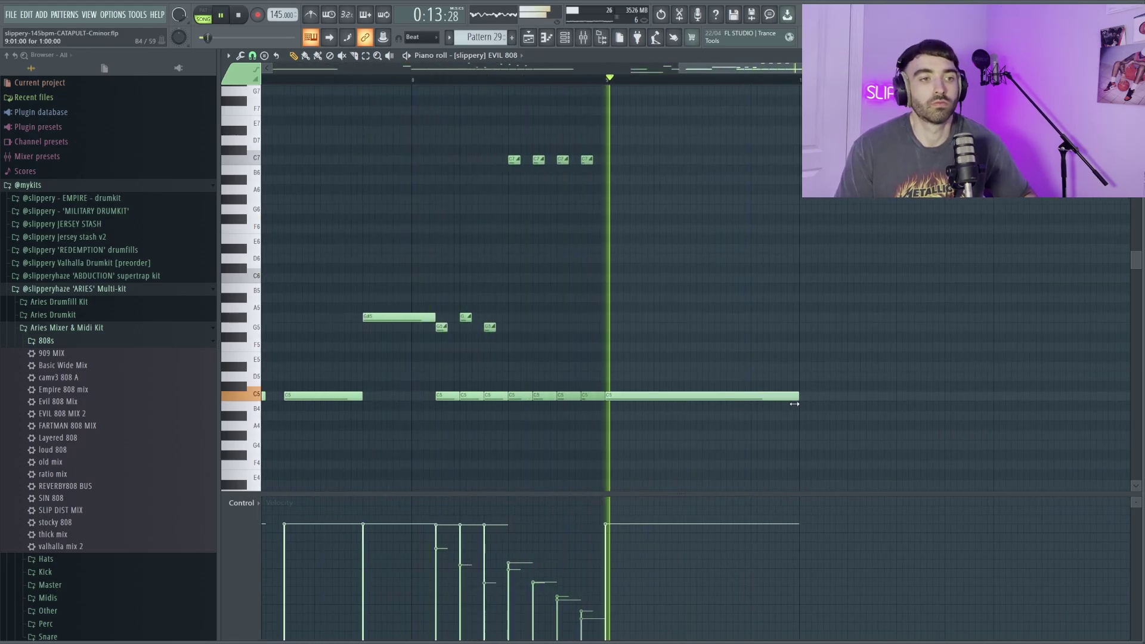
# Continue the 808 line from bar 11 with C5, D5 and D#5 notes followed by two short C6 notes.
pyautogui.scroll(-3, 964, 412)
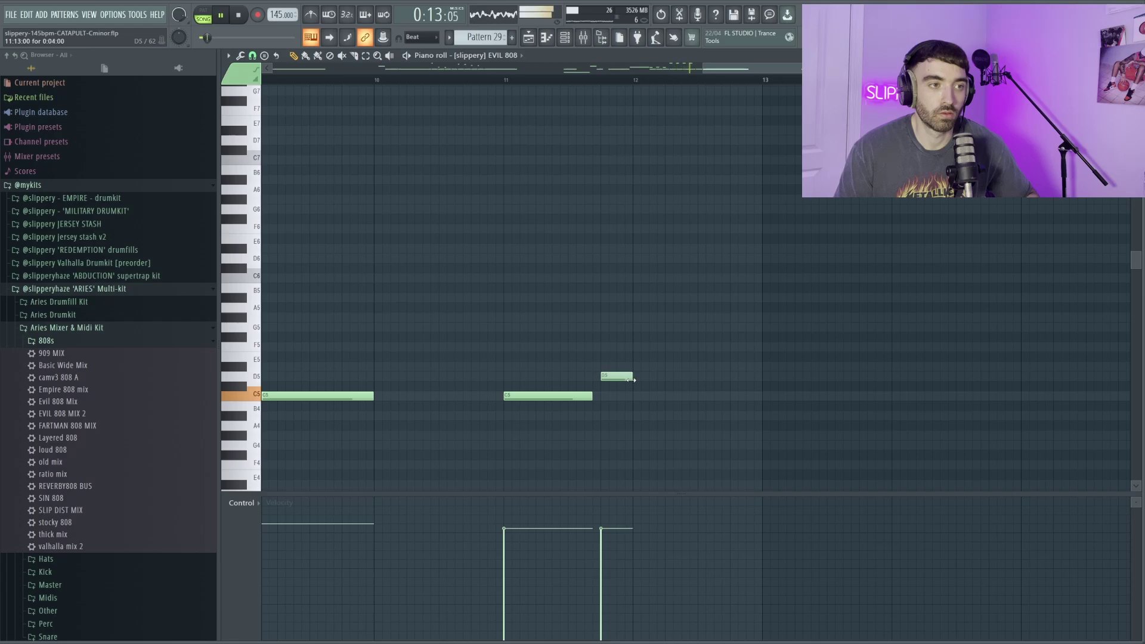
pyautogui.scroll(2, 665, 322)
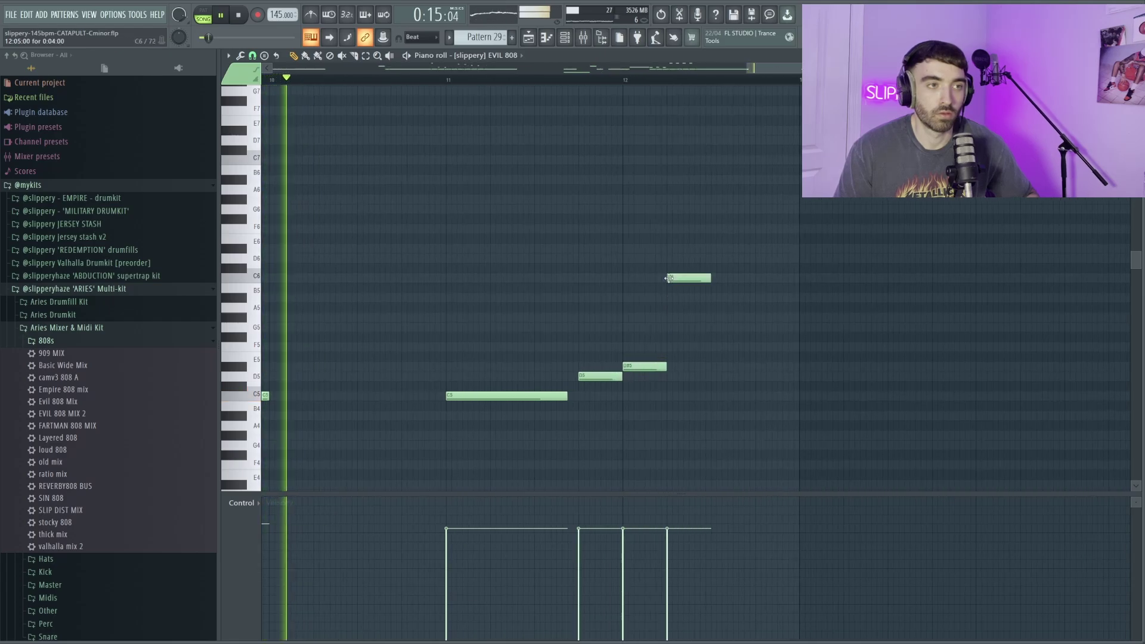
pyautogui.click(669, 279)
pyautogui.scroll(3, 674, 280)
pyautogui.click(678, 278)
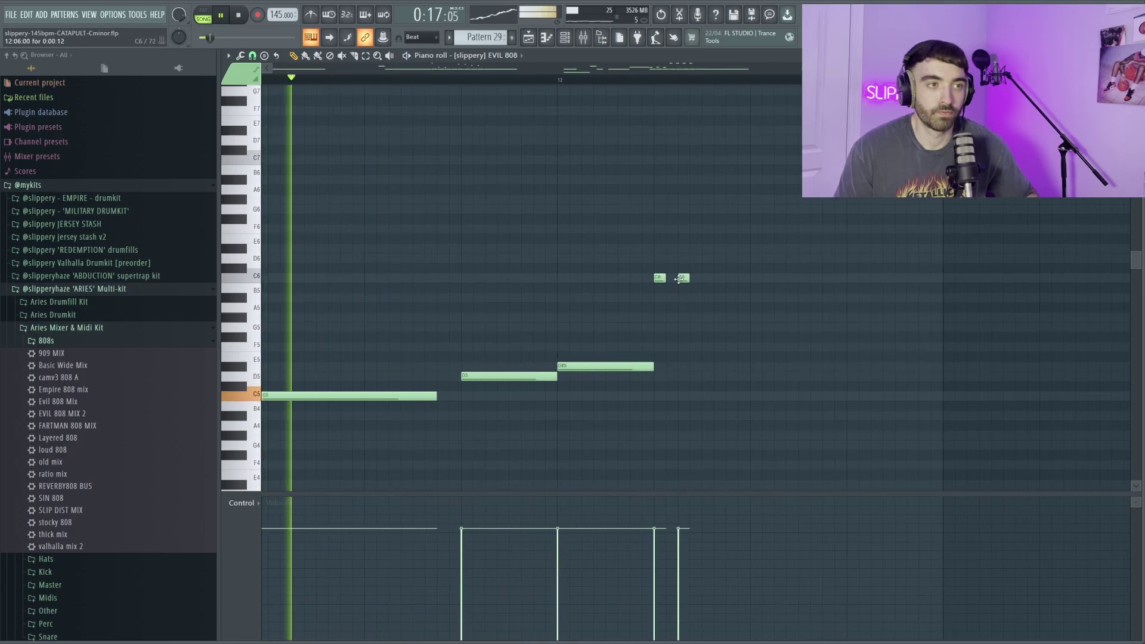
# Add G#5, G5 and G#5 notes after the two short C6 notes in bar 12.
pyautogui.scroll(-2, 683, 301)
pyautogui.click(693, 318)
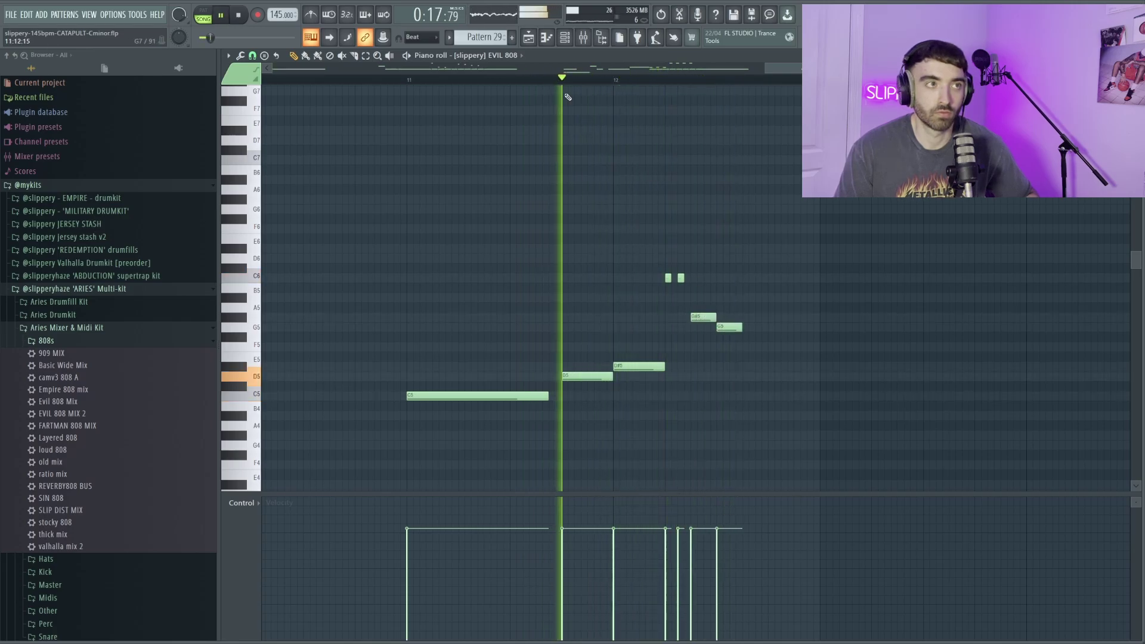
pyautogui.scroll(5, 744, 352)
pyautogui.click(758, 317)
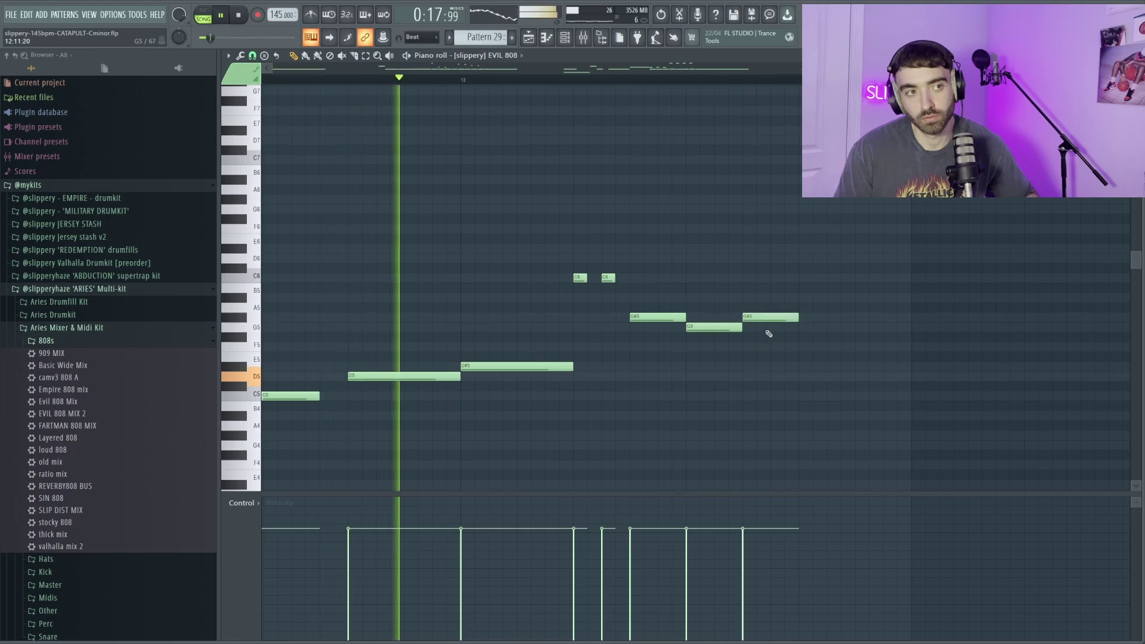
# Close bar 12 of the 808 line with a C7 note and a shortened C5 slide note, and add a one-bar C5 at bar 13.
pyautogui.scroll(-3, 769, 334)
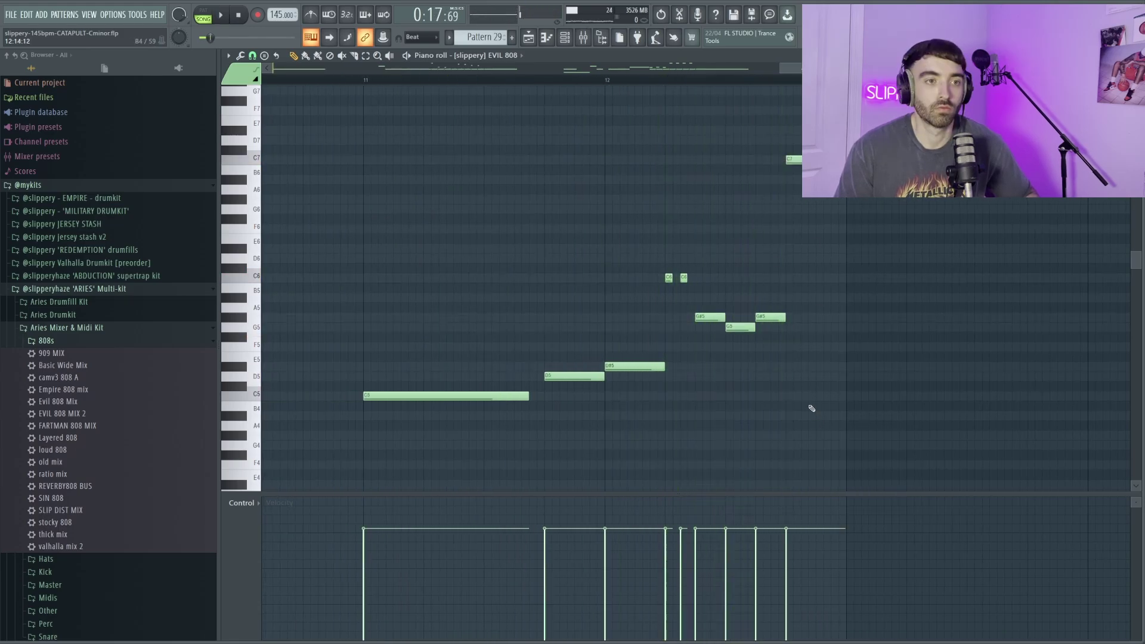
pyautogui.moveTo(870, 397); pyautogui.dragTo(847, 398)
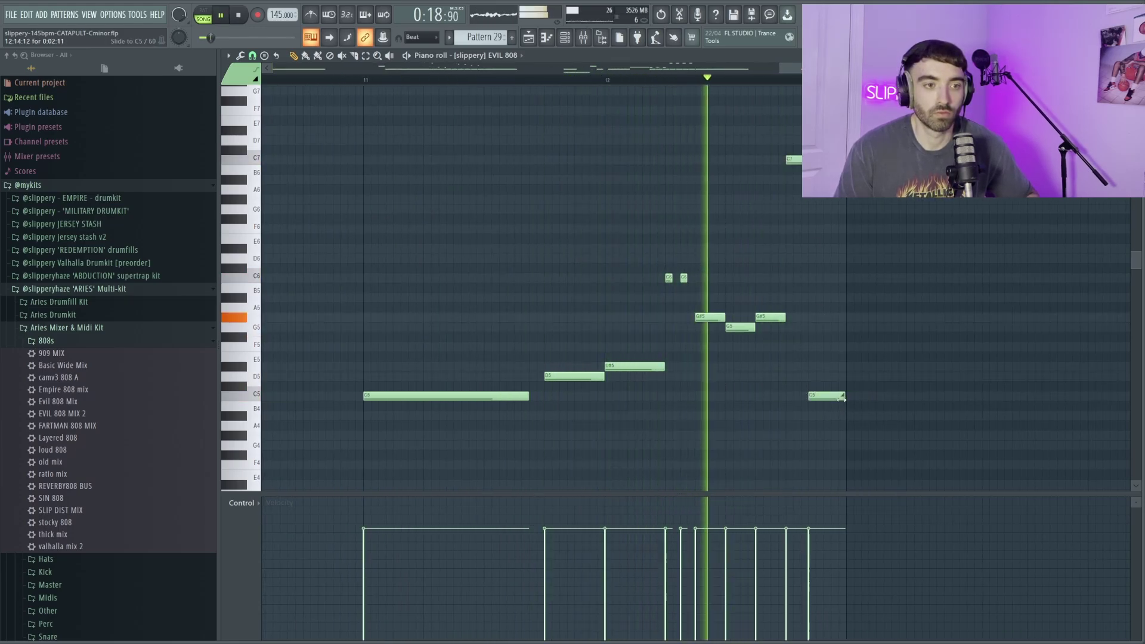
pyautogui.scroll(-2, 849, 400)
pyautogui.scroll(-2, 851, 401)
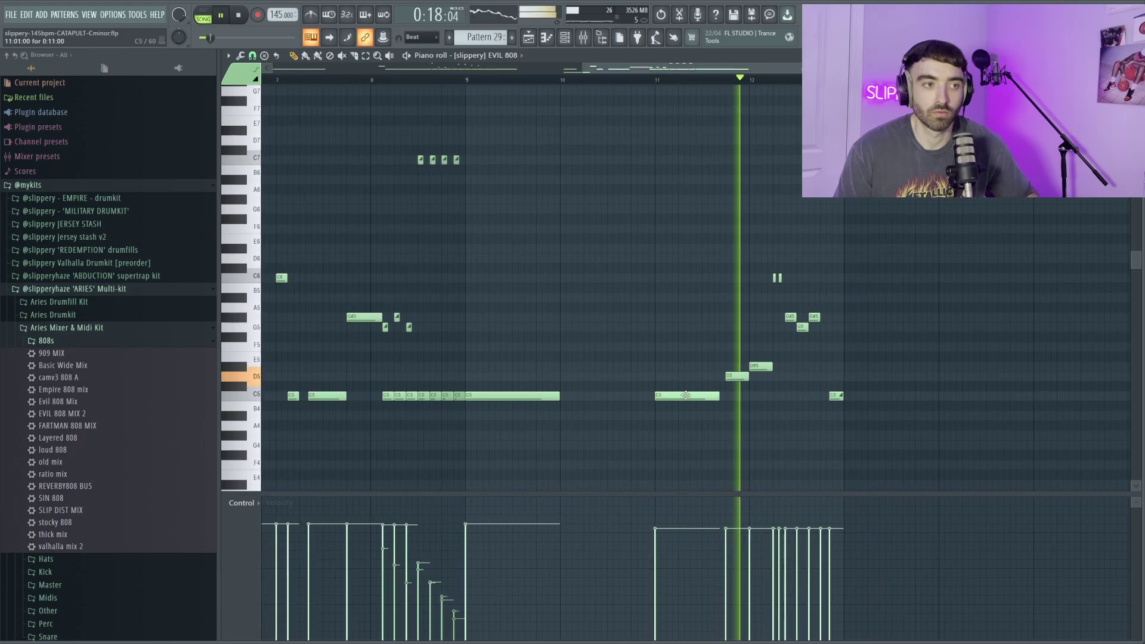
pyautogui.click(862, 397)
pyautogui.scroll(-3, 894, 411)
pyautogui.scroll(4, 874, 422)
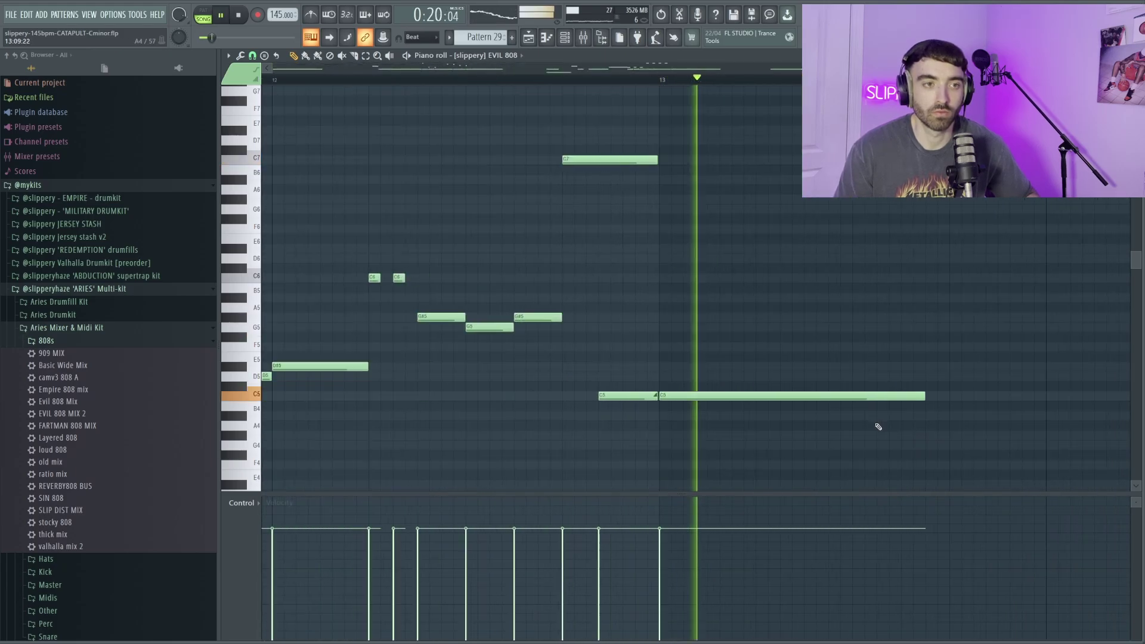
# Add a one-bar G#4 808 note with a G#5 slide at bar 15, followed by a one-bar G5 at bar 16.
pyautogui.scroll(-2, 895, 422)
pyautogui.scroll(3, 904, 421)
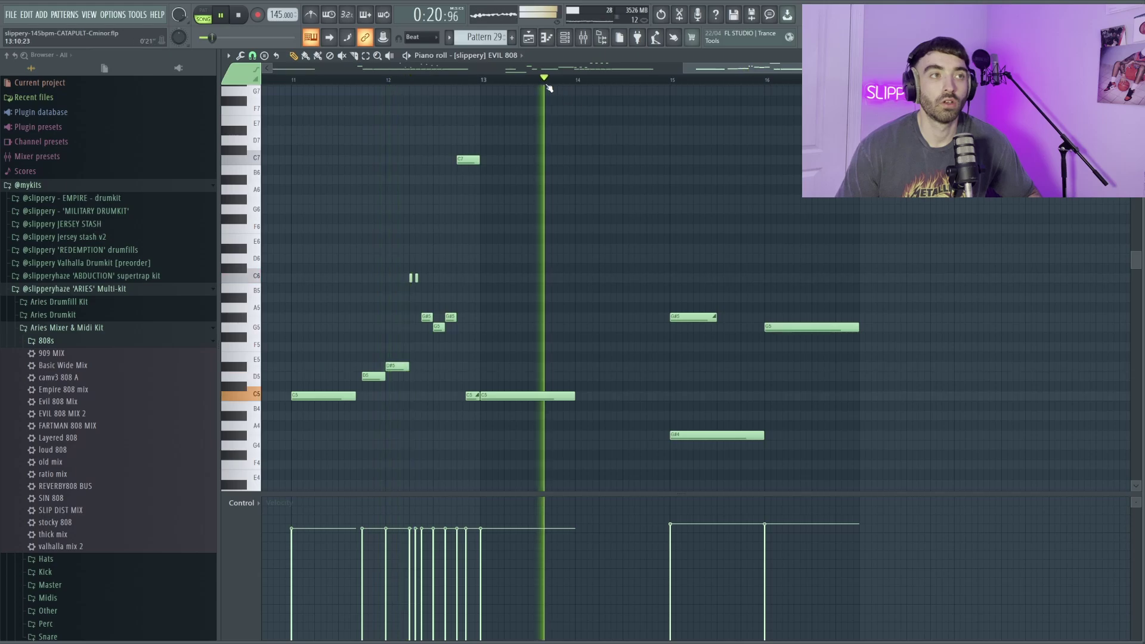
pyautogui.scroll(1, 978, 316)
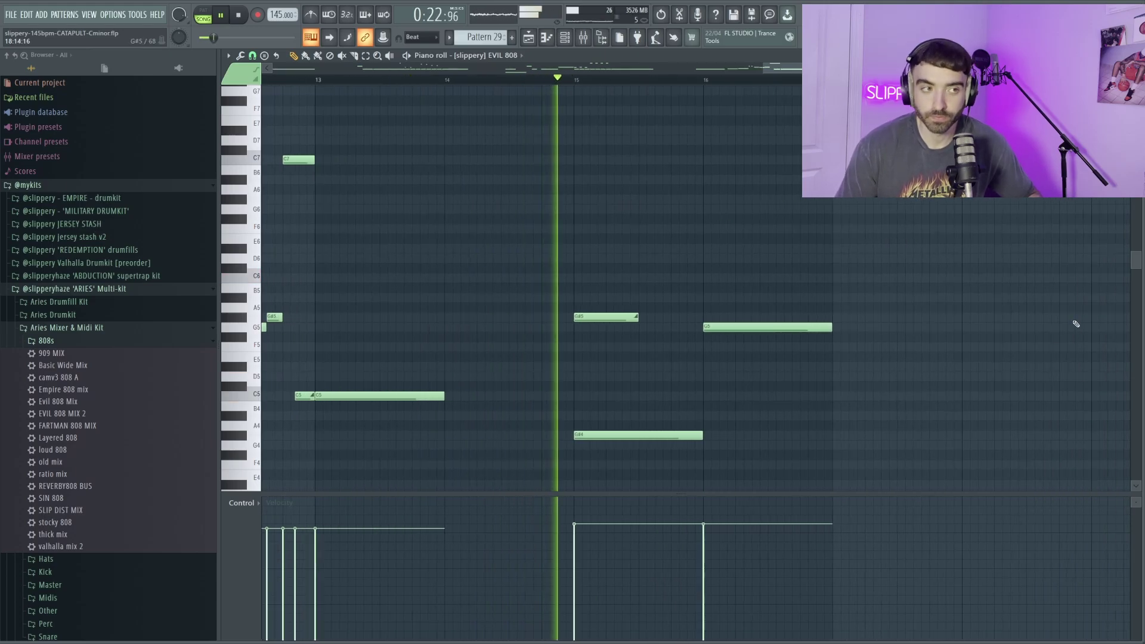
pyautogui.scroll(-4, 859, 398)
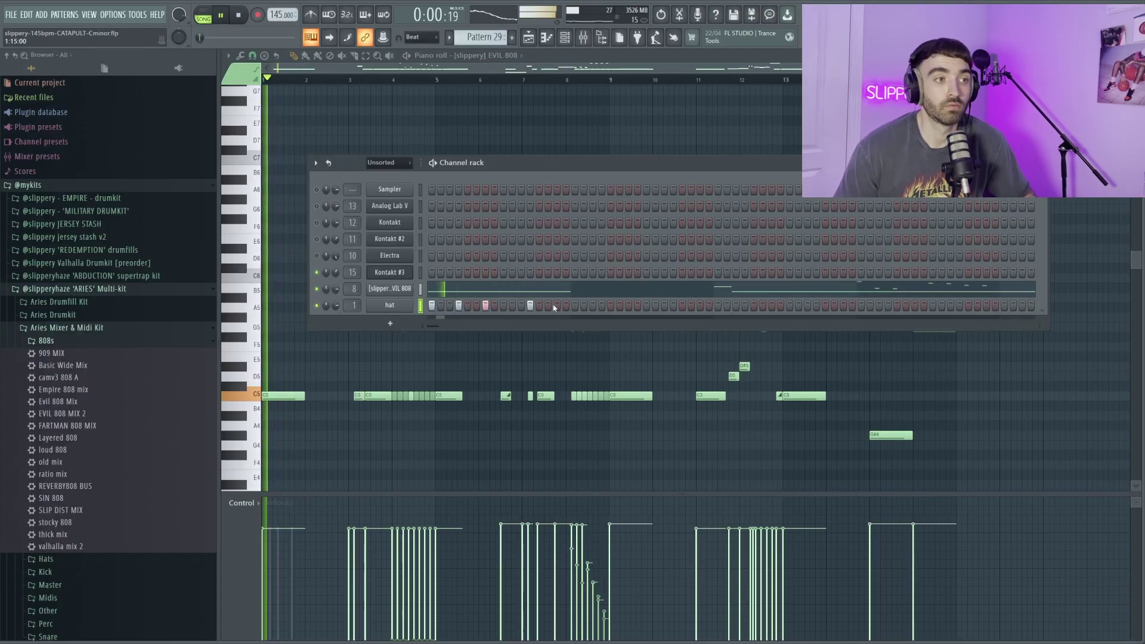
# Fill the hat channel's steps 13 to 15 and lower the velocities of steps 13 and 14.
pyautogui.click(557, 306)
pyautogui.click(540, 305)
pyautogui.rightClick(421, 305)
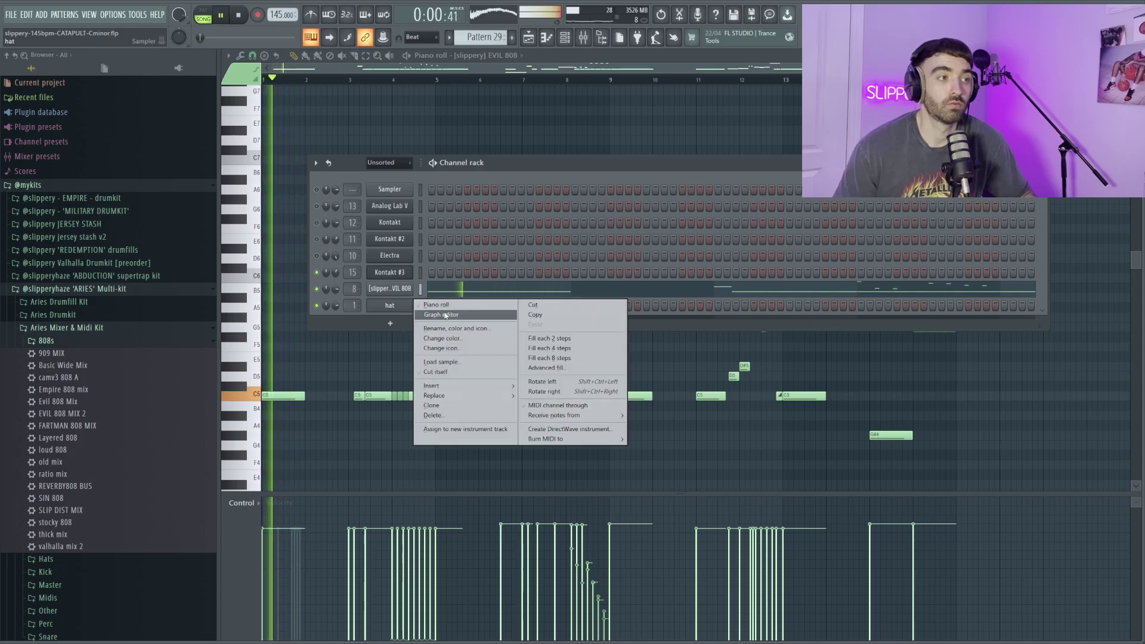
pyautogui.click(546, 356)
pyautogui.moveTo(546, 356)
pyautogui.mouseDown()
pyautogui.moveTo(552, 382)
pyautogui.moveTo(530, 355)
pyautogui.moveTo(552, 398)
pyautogui.mouseUp()
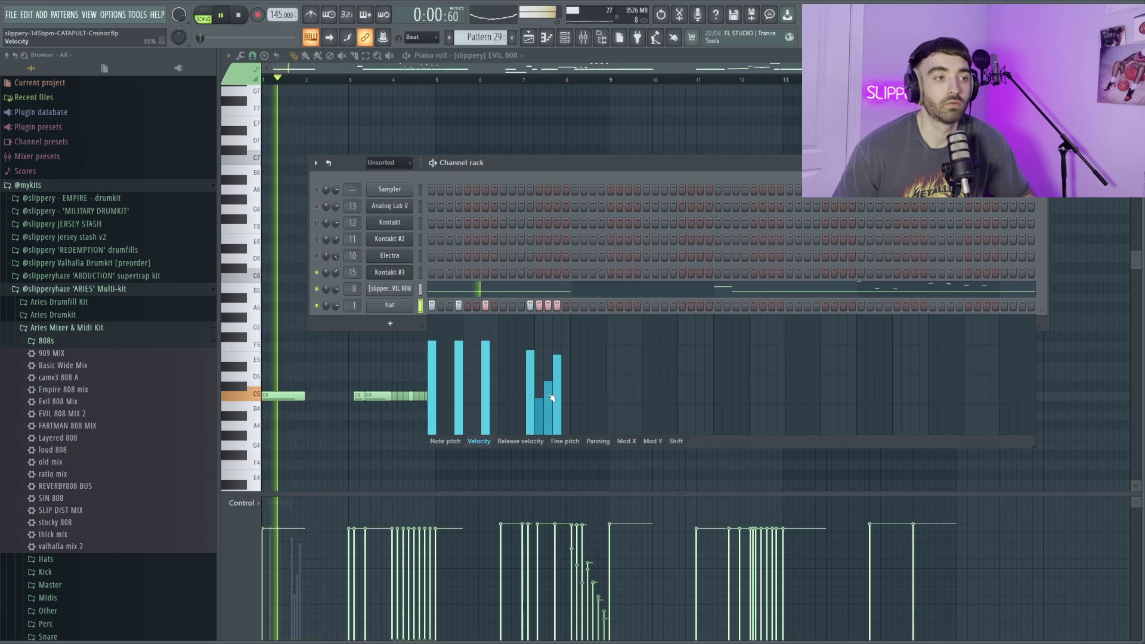
# Continue the hat pattern across eight bars at C5 with varied panning per note, and play it back.
pyautogui.click(583, 306)
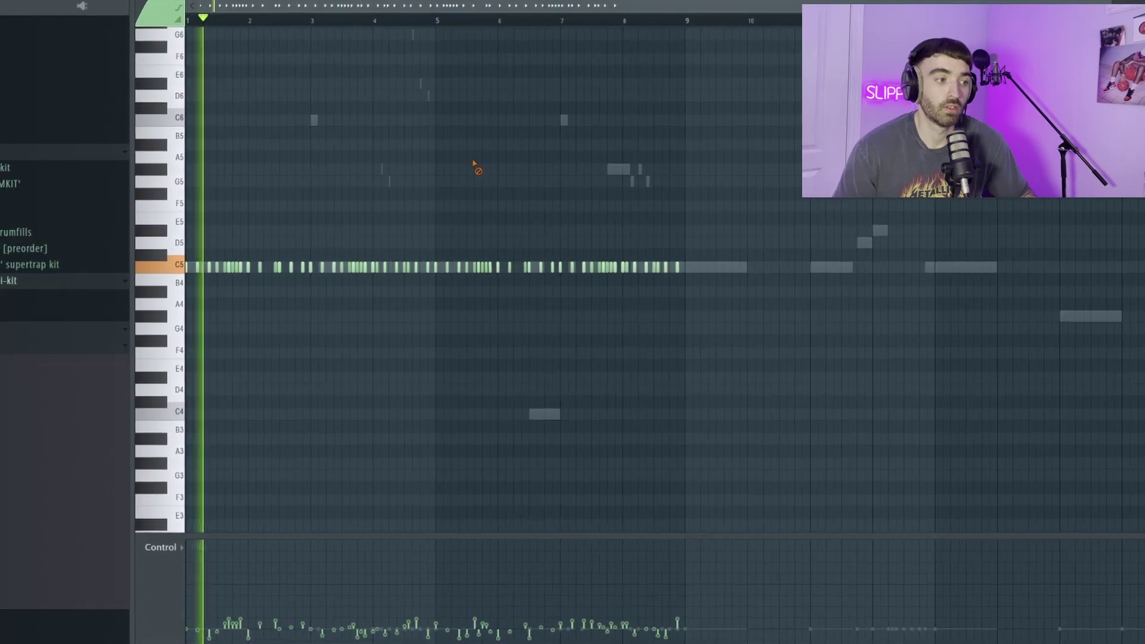
pyautogui.scroll(3, 239, 215)
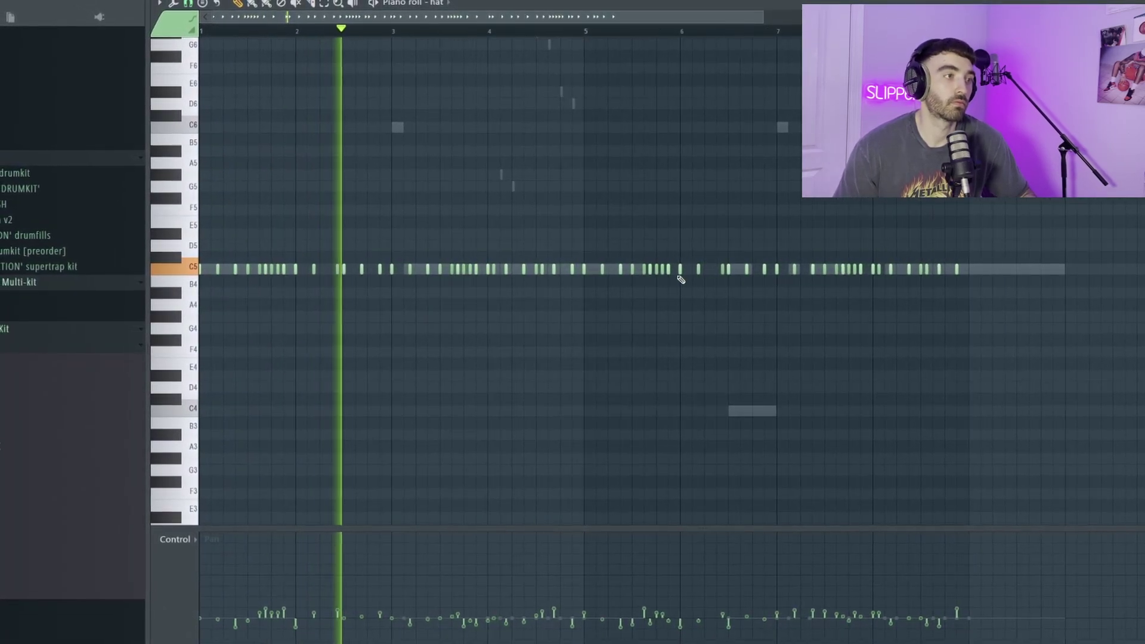
pyautogui.scroll(2, 368, 204)
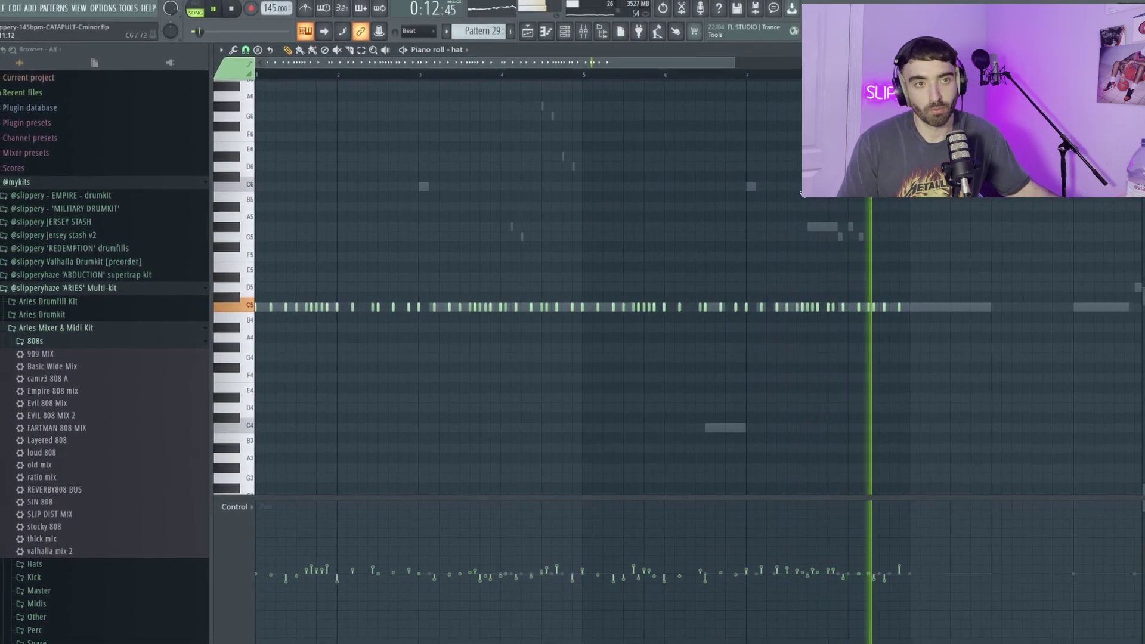
pyautogui.hotkey('ctrl', 'a')
pyautogui.press('space')
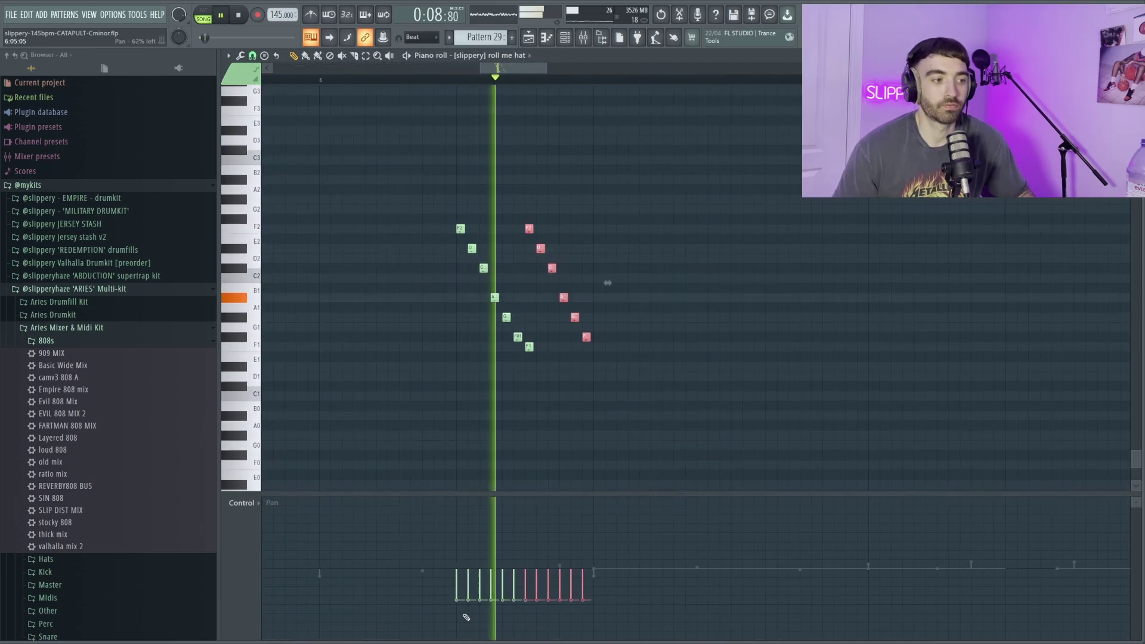
# Ramp the panning of the descending roll me hat notes from left to right in bar 6, and place the roll in bar 2 too.
pyautogui.hotkey('ctrl', 'a')
pyautogui.press('space')
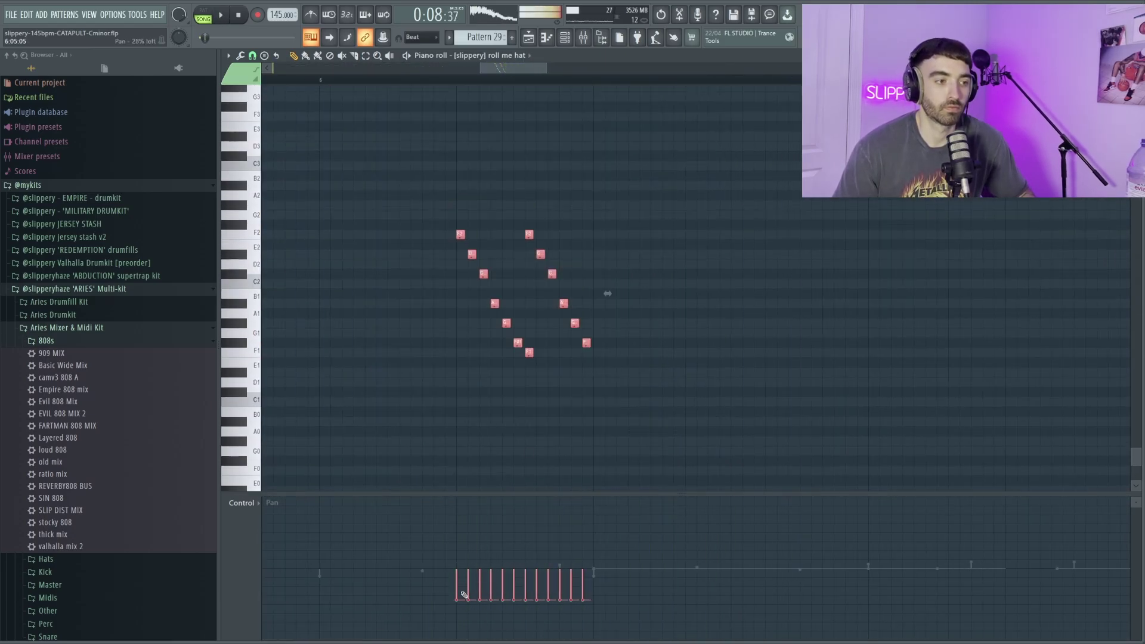
pyautogui.press('space')
pyautogui.scroll(-2, 606, 291)
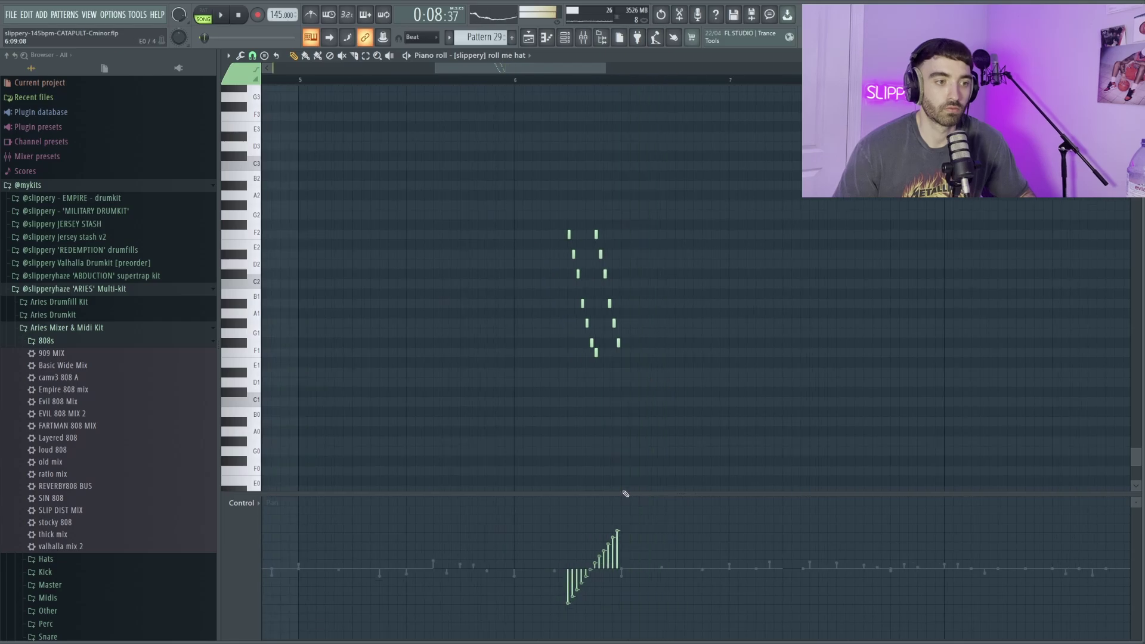
pyautogui.scroll(-2, 650, 188)
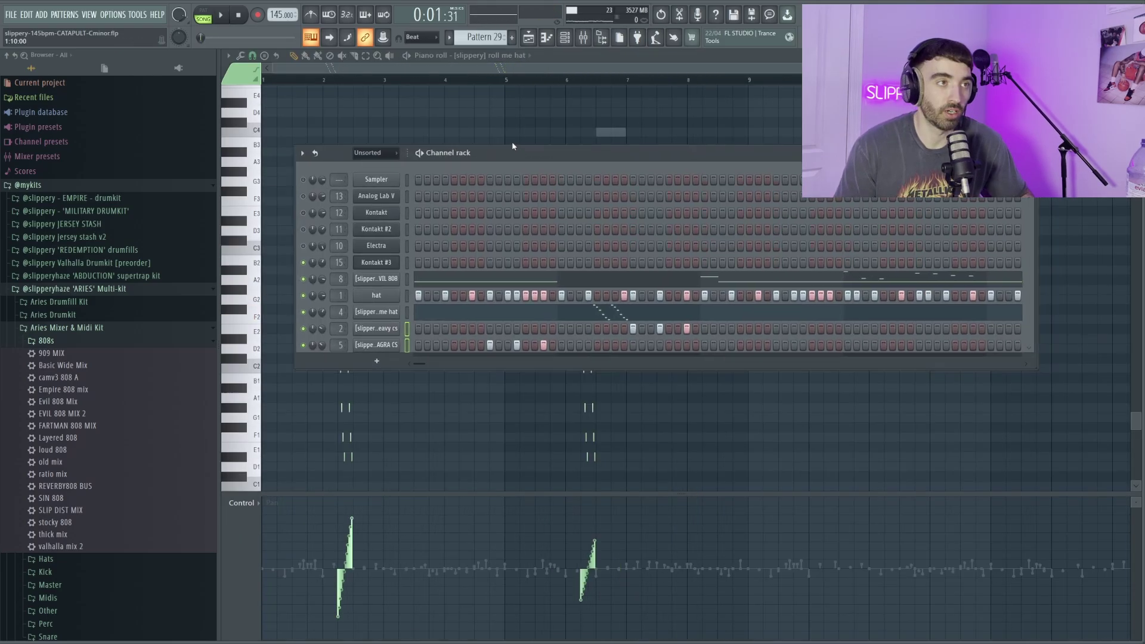
# Place open hats every eight steps starting at step 5, with progressively lower velocities across the first four.
pyautogui.moveTo(511, 145); pyautogui.dragTo(496, 126)
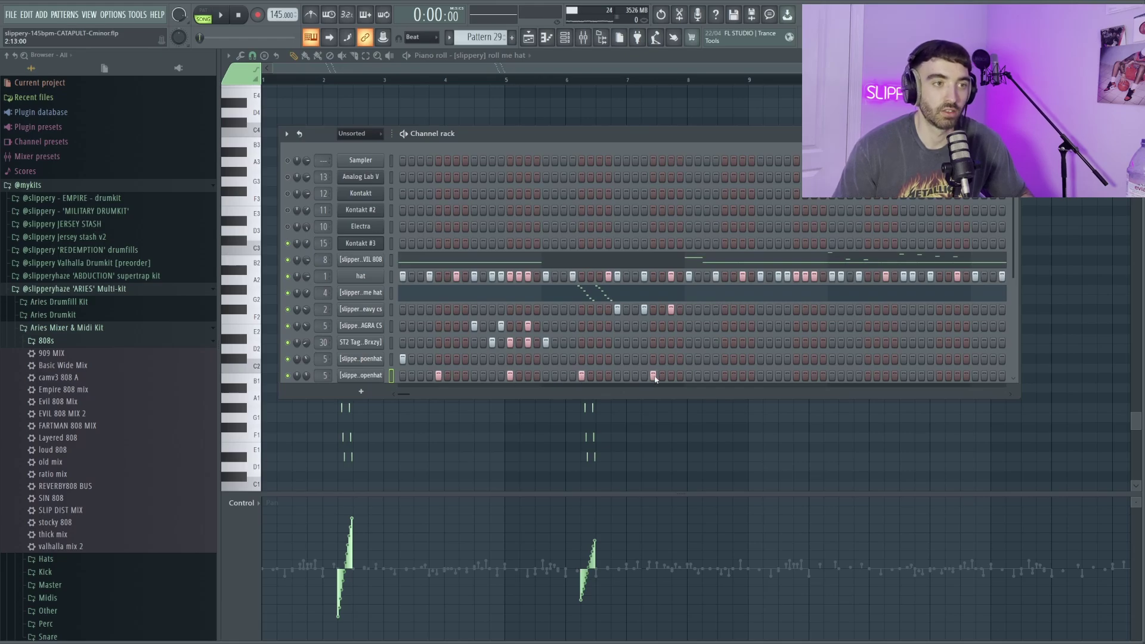
pyautogui.rightClick(390, 378)
pyautogui.click(458, 403)
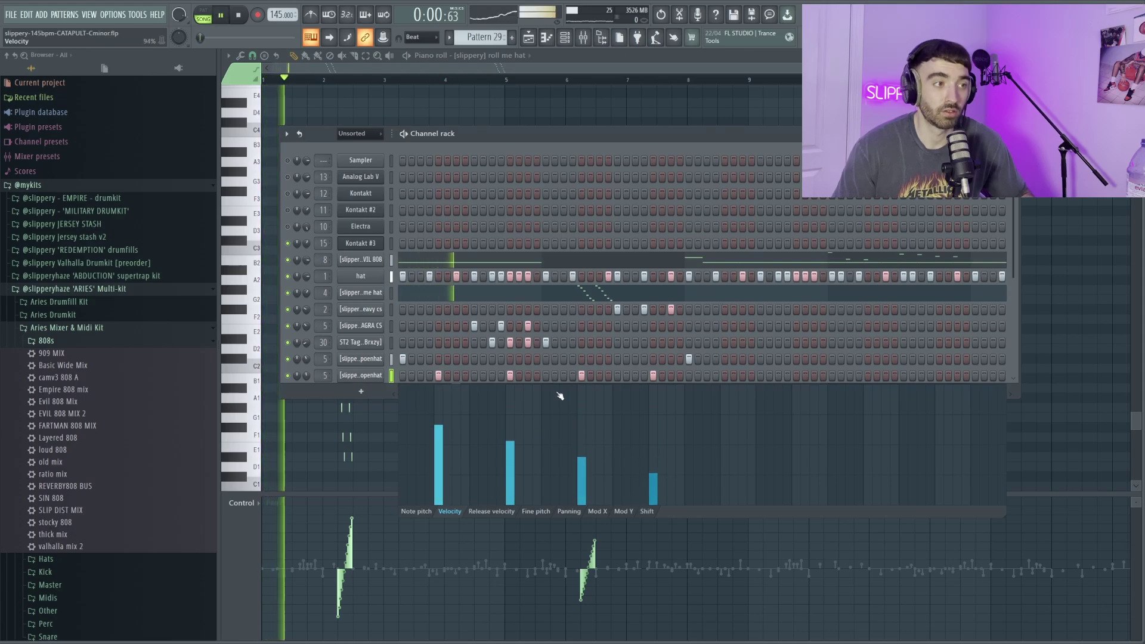
pyautogui.rightClick(388, 378)
pyautogui.click(417, 385)
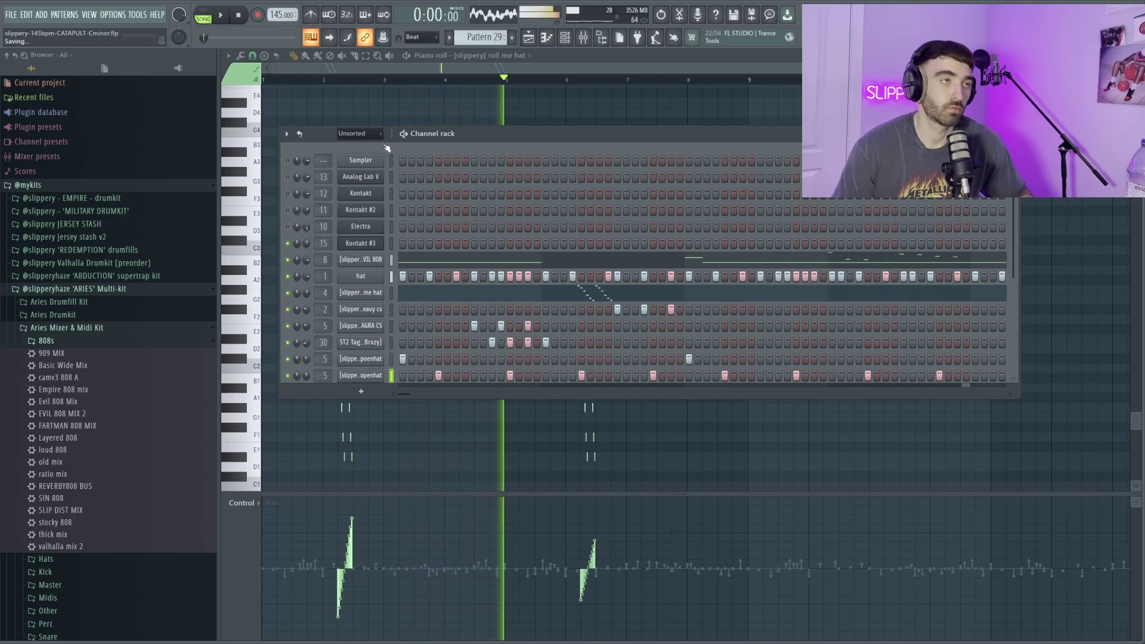
# Place a one-beat C5 note on the slipped oh channel at the end of bars 4 and 8.
pyautogui.press('F6')
pyautogui.press('space')
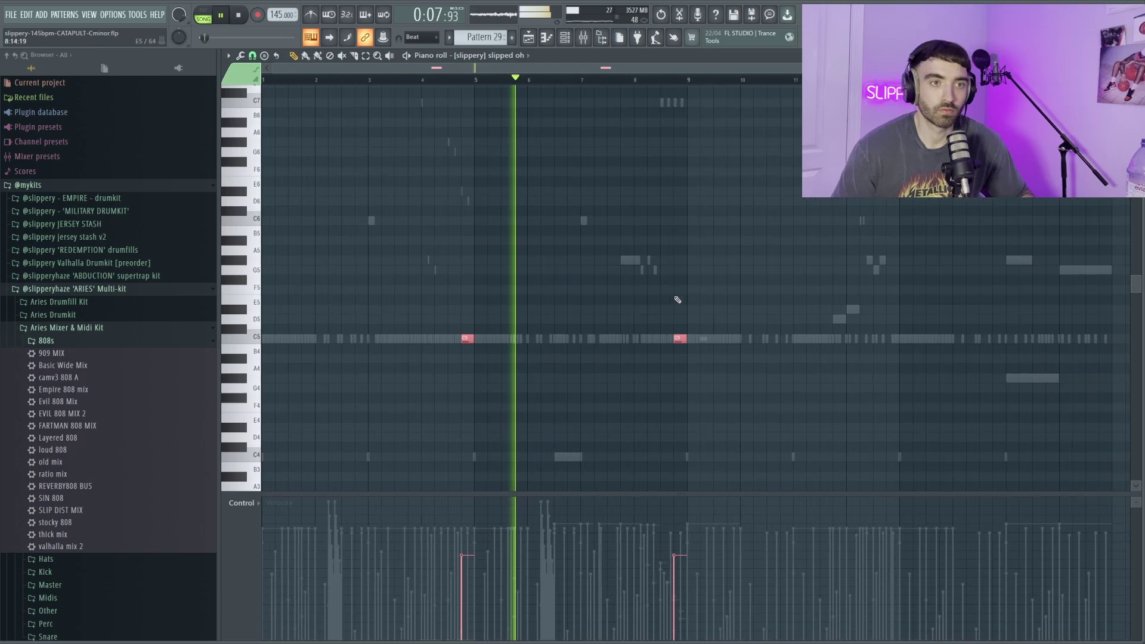
# Play back the eight-bar kweffy percussion pattern and duplicate all its notes to fill bars 9 to 16.
pyautogui.doubleClick(639, 339)
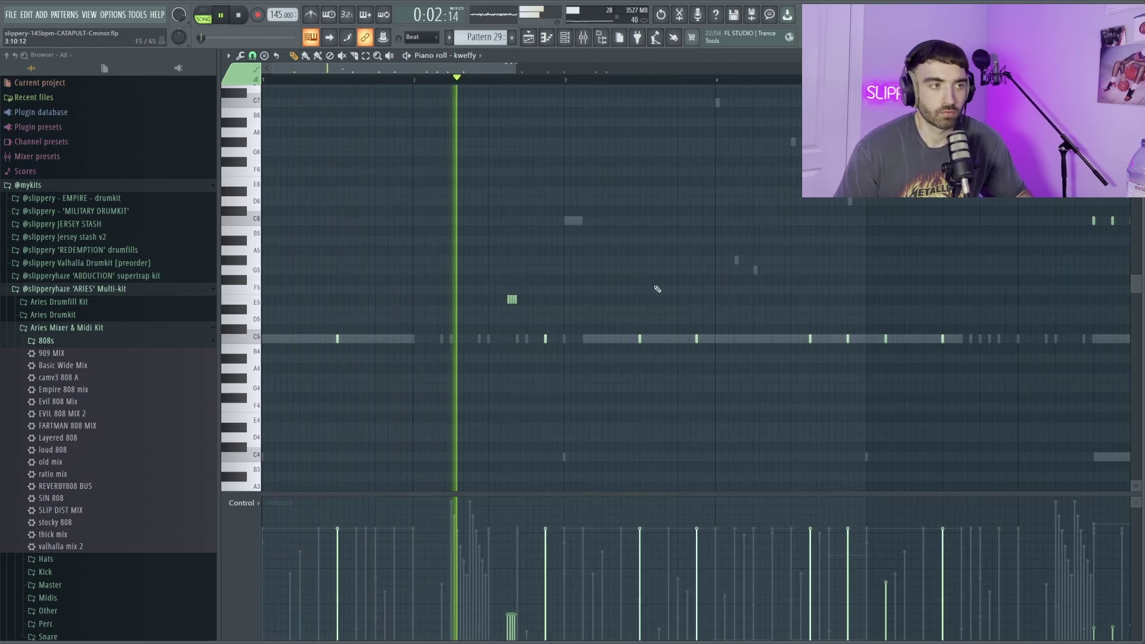
pyautogui.scroll(-2, 679, 300)
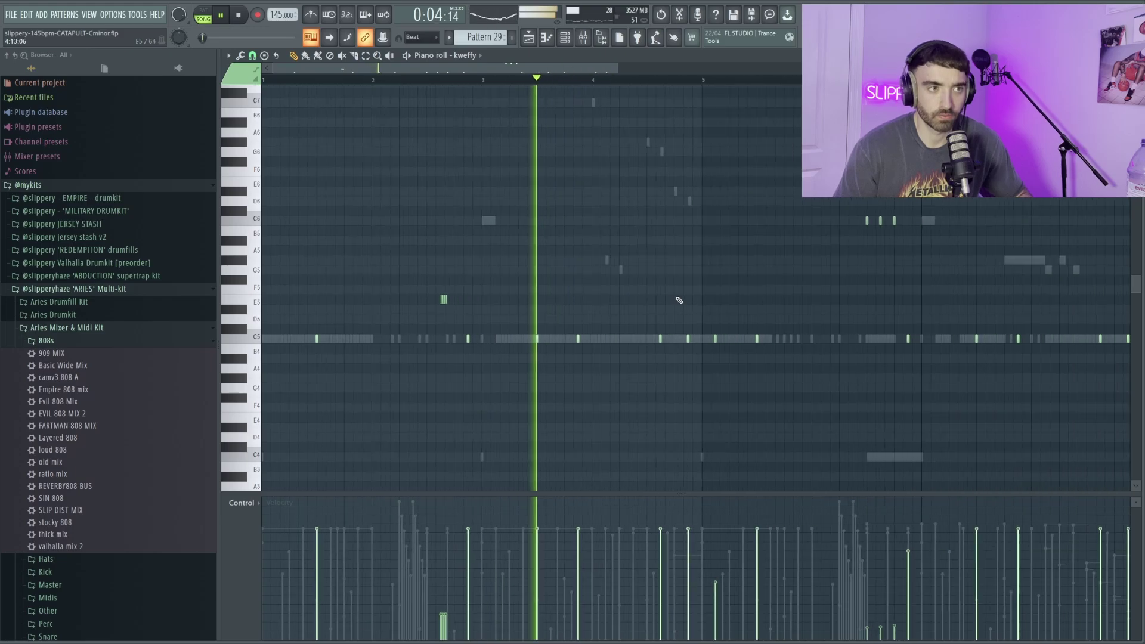
pyautogui.scroll(-2, 679, 300)
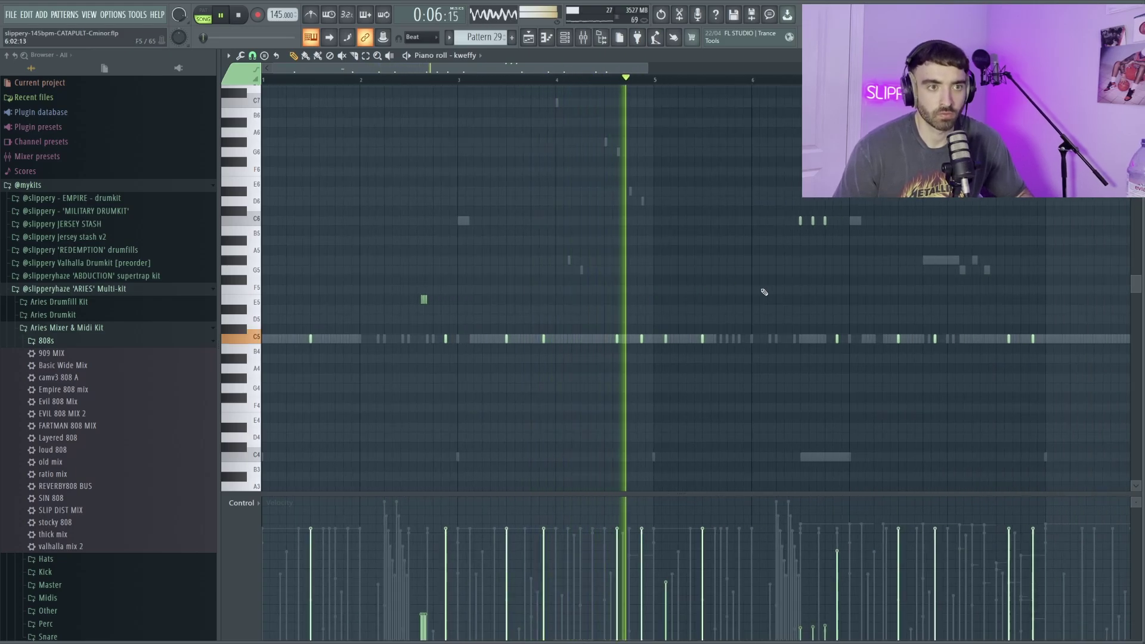
pyautogui.scroll(-2, 795, 310)
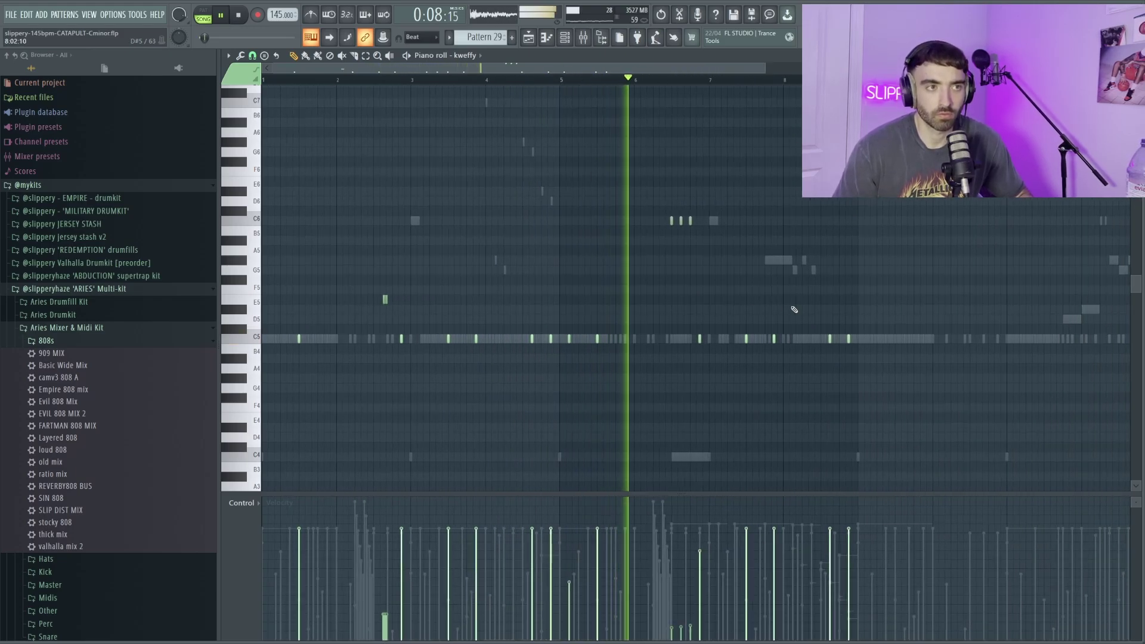
pyautogui.hotkey('ctrl', 'a')
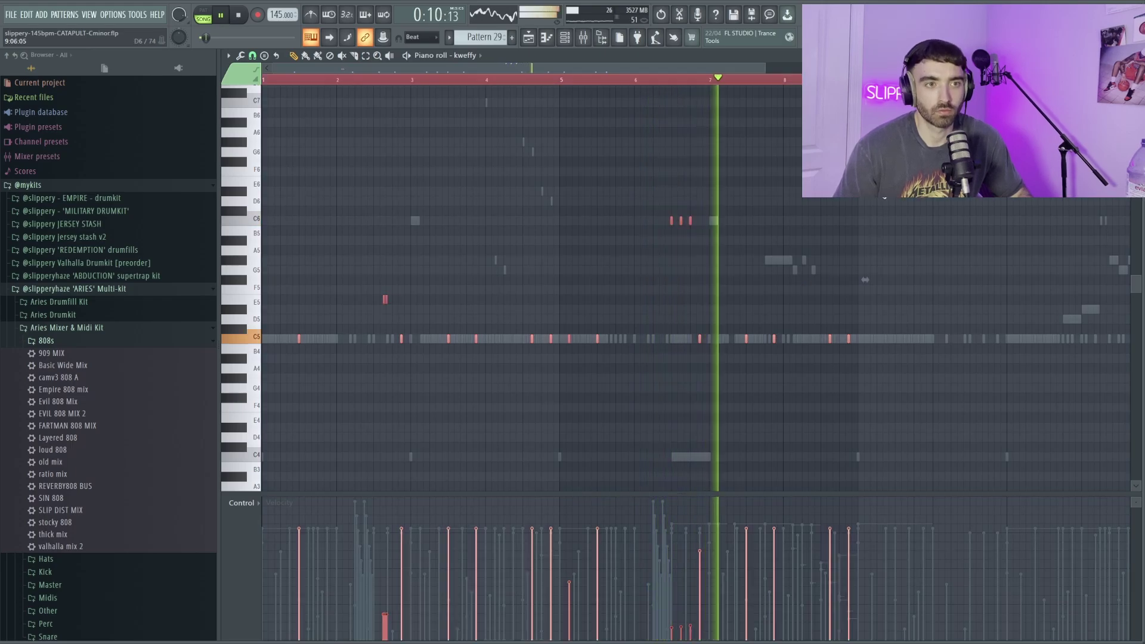
pyautogui.scroll(-2, 820, 210)
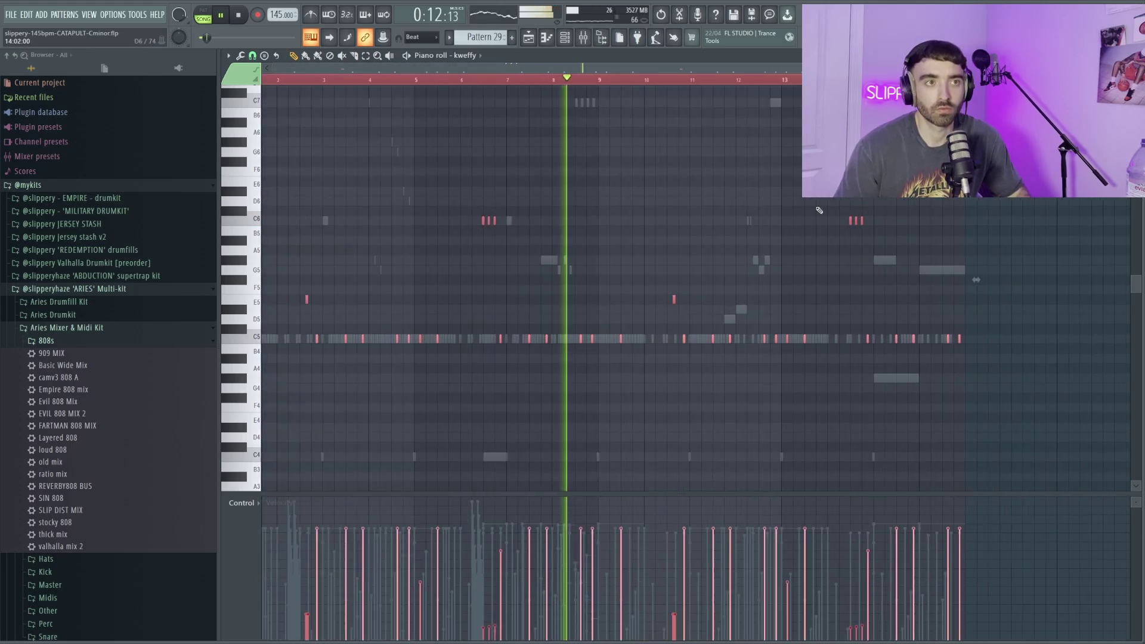
pyautogui.scroll(-1, 820, 210)
pyautogui.hotkey('ctrl', 'd')
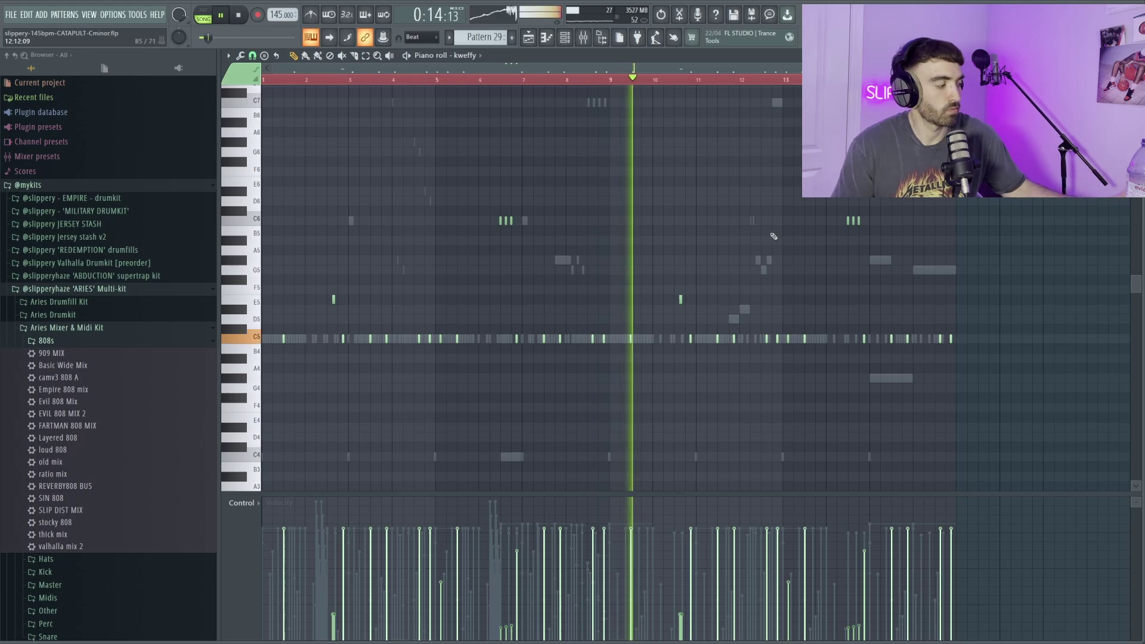
# Duplicate the bell channel's C5 notes at bars 1 and 5 to bars 9 and 13, and deselect them.
pyautogui.doubleClick(457, 338)
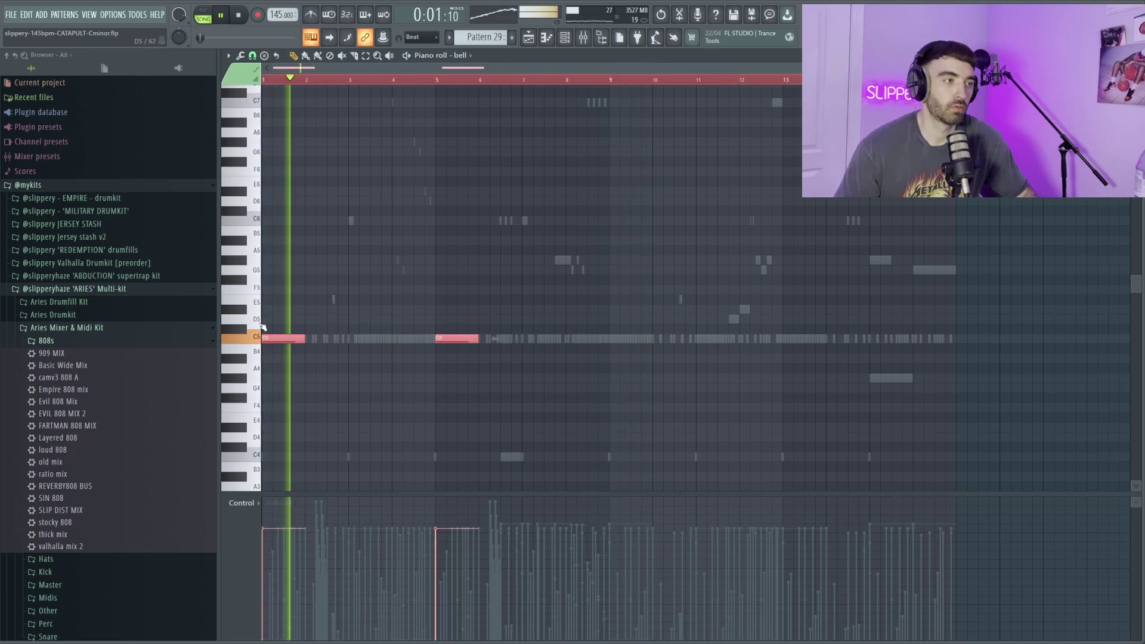
pyautogui.hotkey('ctrl', 'b')
pyautogui.scroll(1, 620, 338)
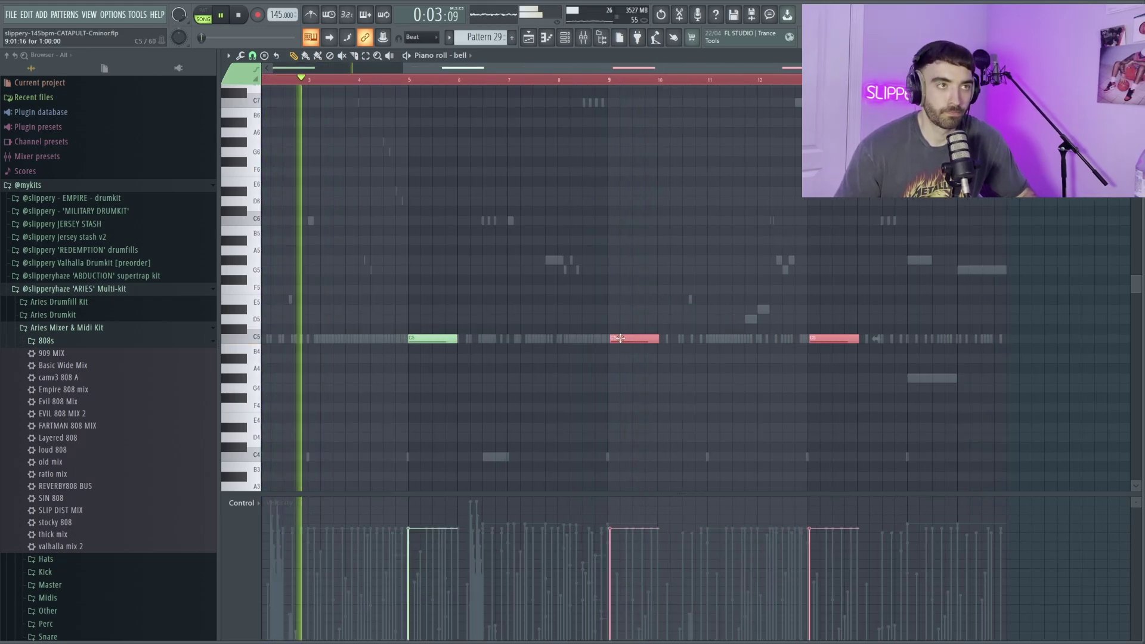
pyautogui.scroll(1, 620, 338)
pyautogui.scroll(-2, 616, 338)
pyautogui.hotkey('ctrl', 'd')
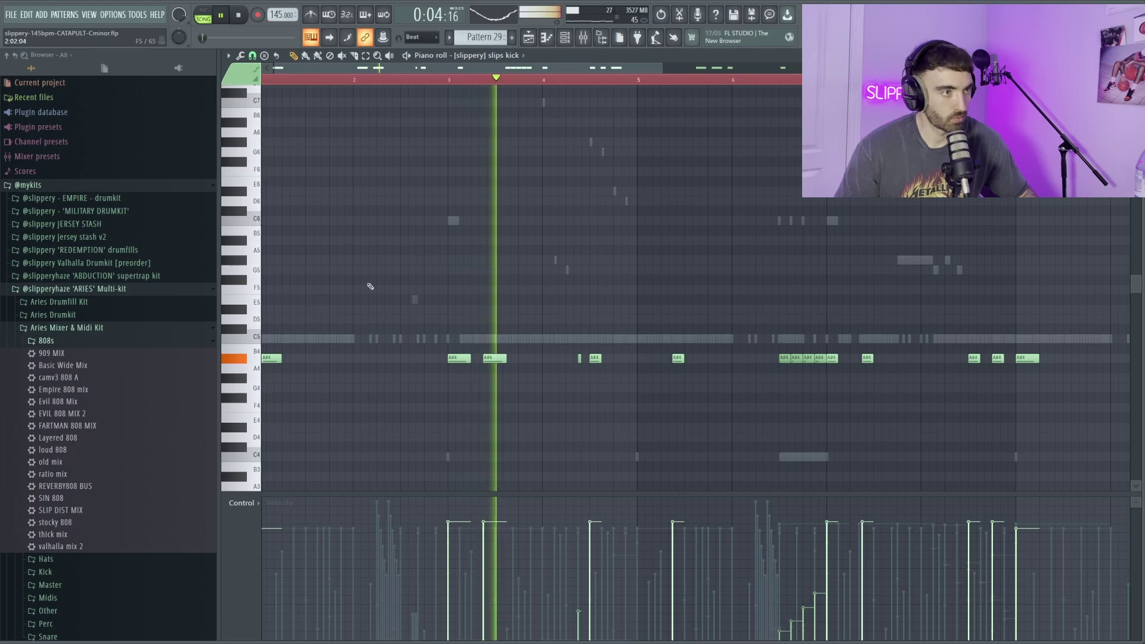
# Double the kick rhythm at C5 on the kick layer channel and play back the A#4 slips kick pattern.
pyautogui.press('space')
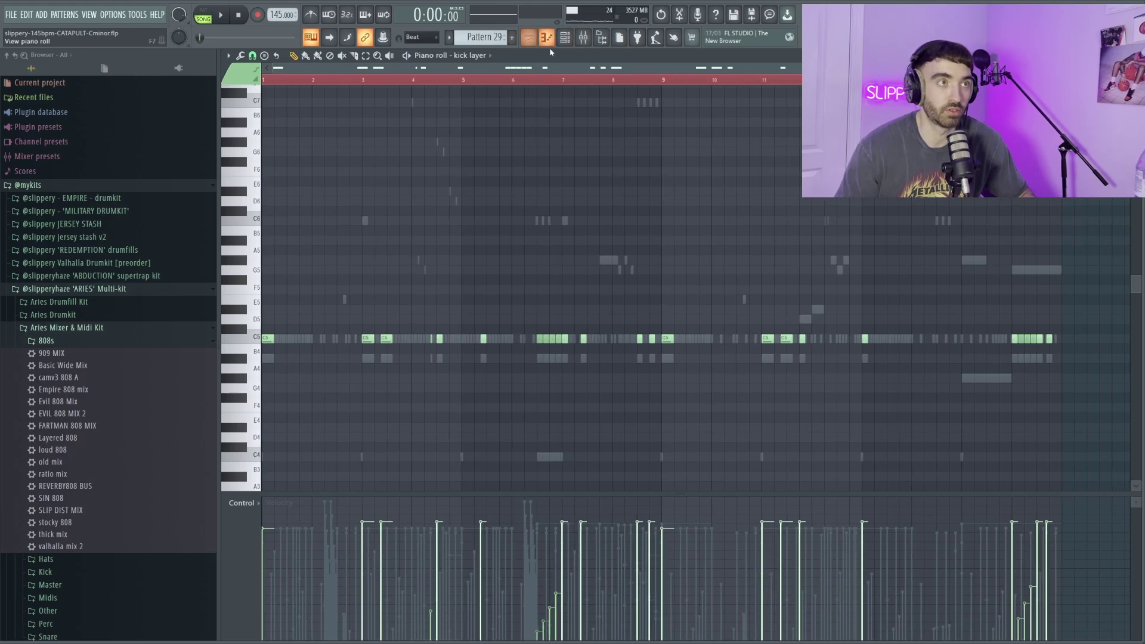
pyautogui.doubleClick(267, 358)
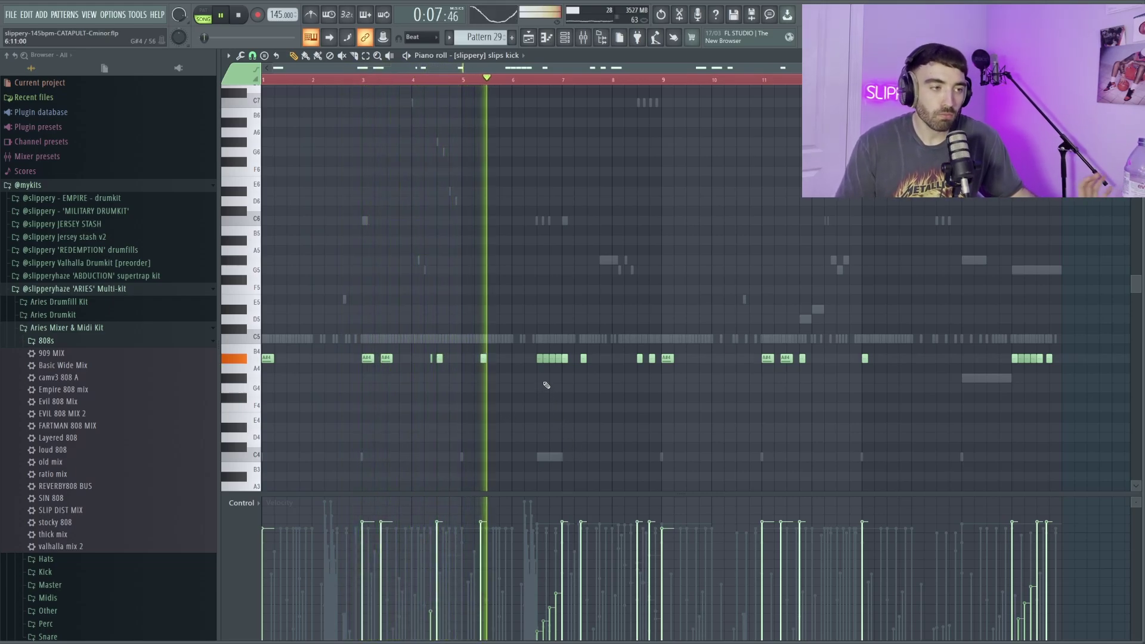
pyautogui.scroll(2, 597, 401)
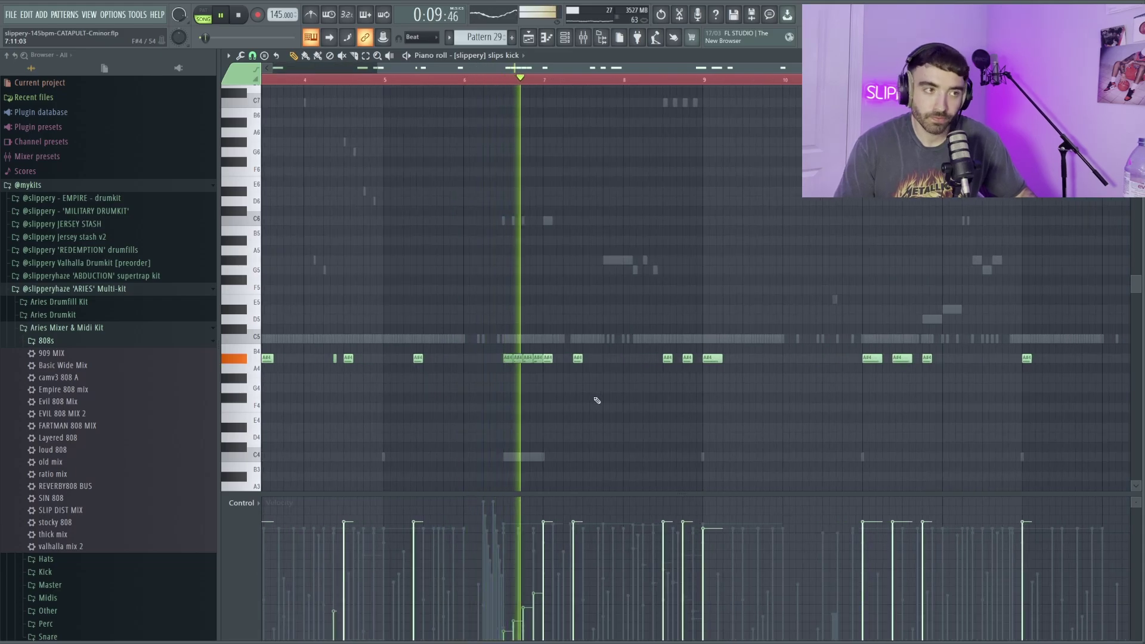
pyautogui.scroll(-3, 656, 392)
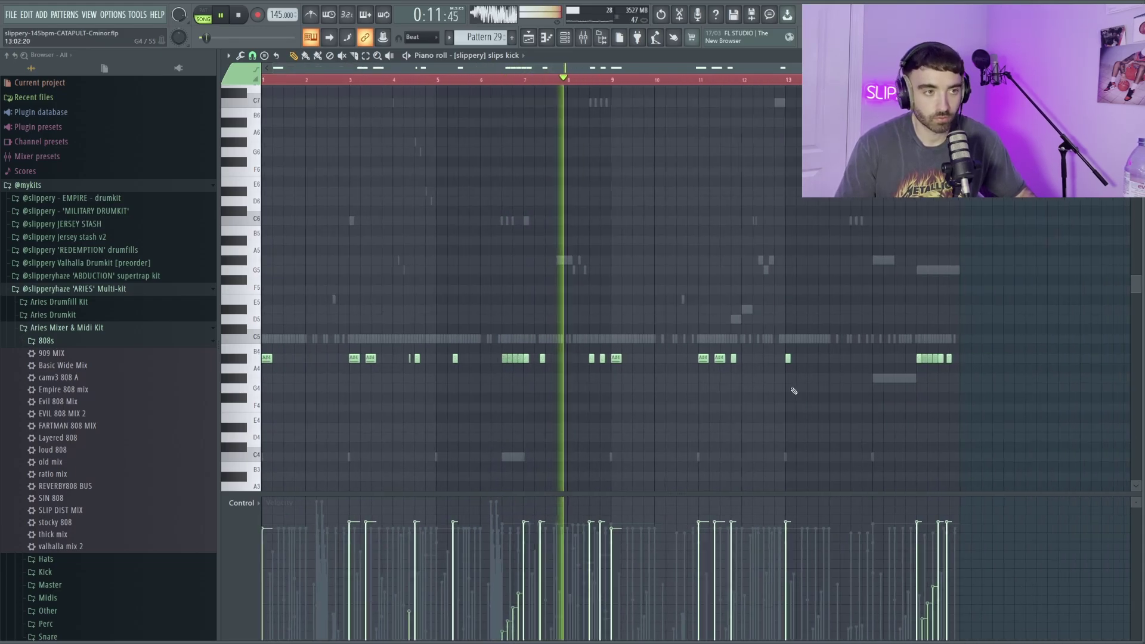
pyautogui.scroll(2, 829, 405)
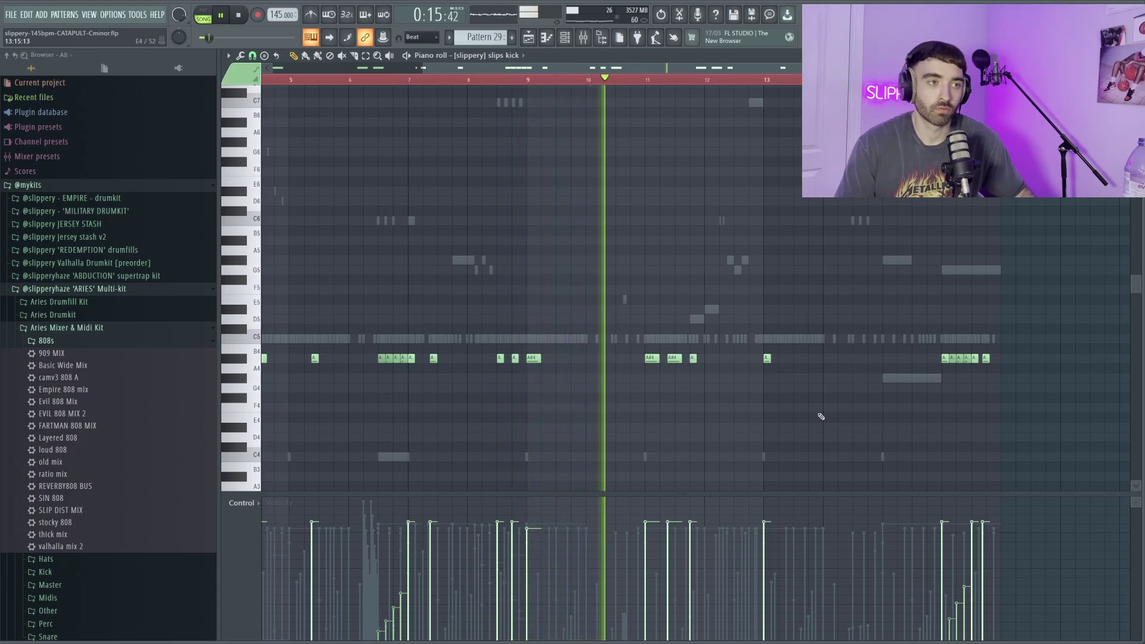
# Select all the melody and Pattern 29 clips in the playlist and duplicate them until the 16-bar section repeats four times.
pyautogui.scroll(-3, 821, 417)
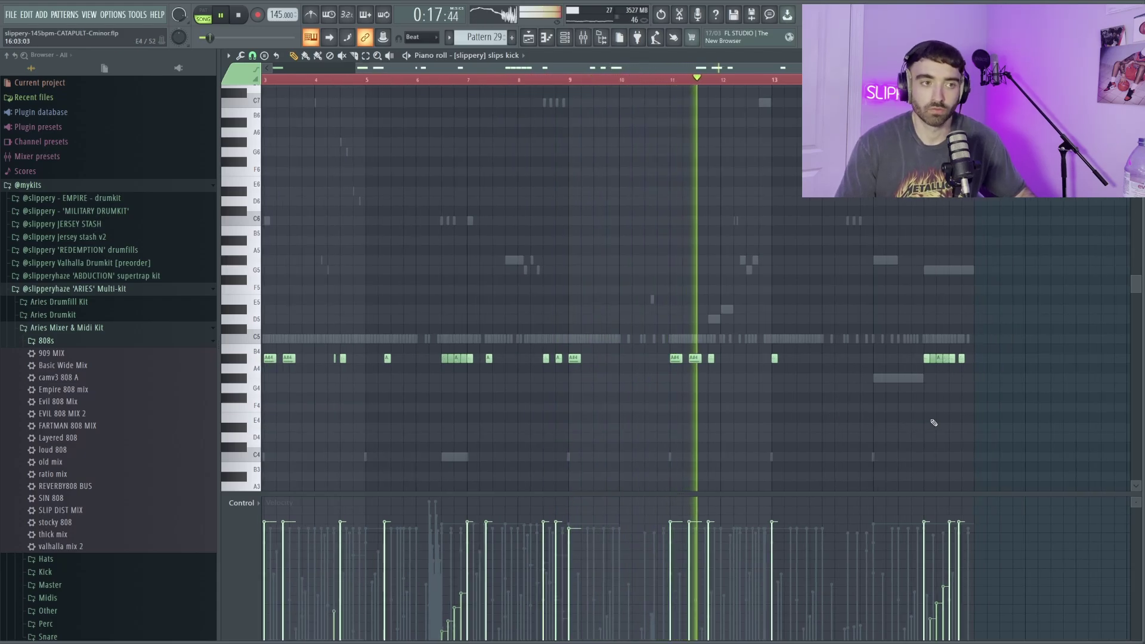
pyautogui.scroll(3, 975, 417)
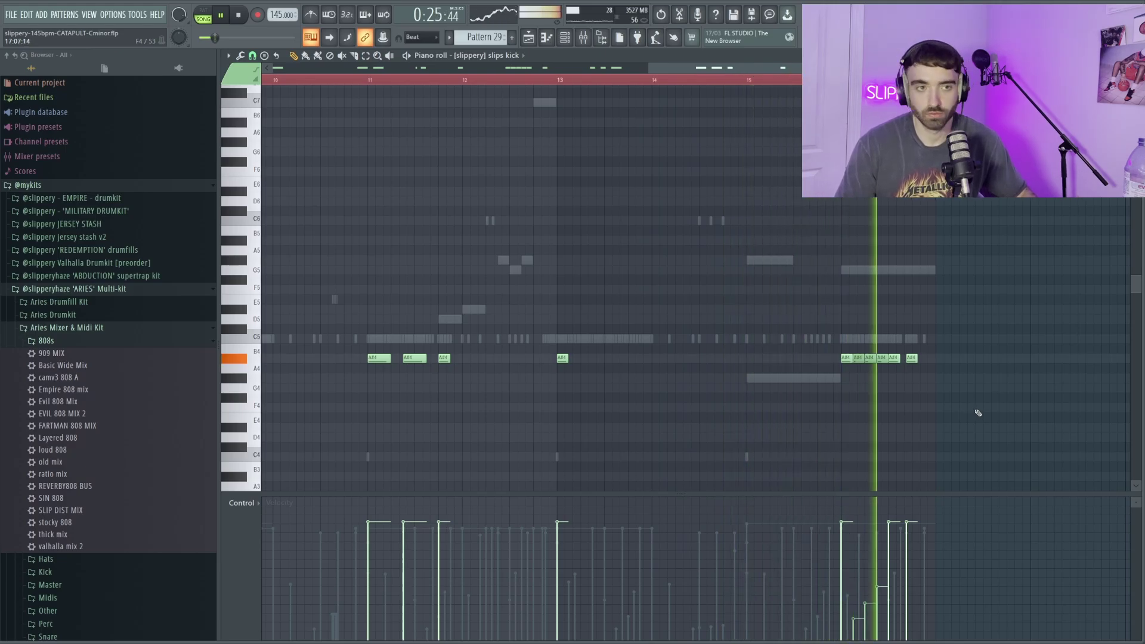
pyautogui.moveTo(728, 301); pyautogui.dragTo(507, 90)
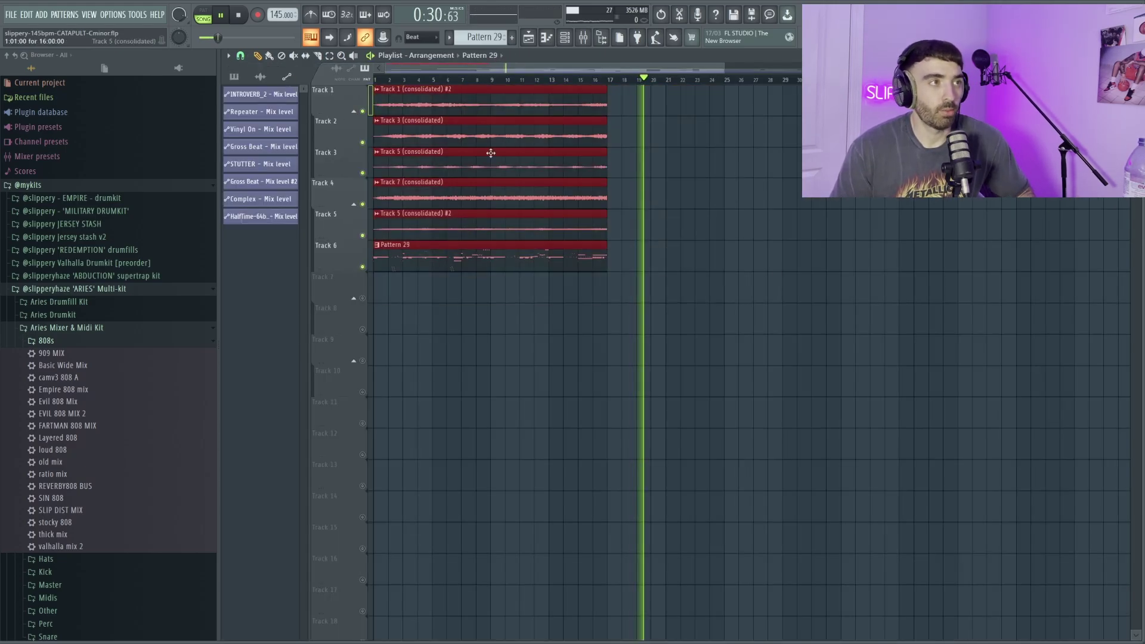
pyautogui.hotkey('ctrl', 'a')
pyautogui.hotkey('ctrl', 'b')
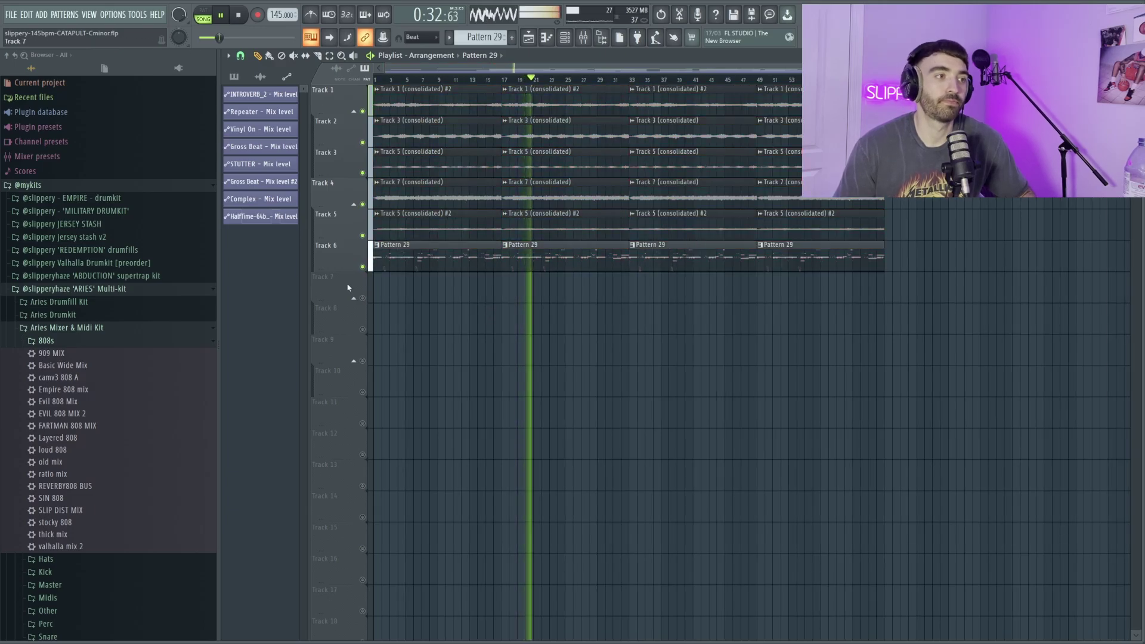
# Delete the repeated Pattern 29 clips from Track 6 of the playlist.
pyautogui.scroll(2, 460, 308)
pyautogui.rightClick(480, 255)
pyautogui.scroll(-2, 733, 294)
pyautogui.rightClick(740, 262)
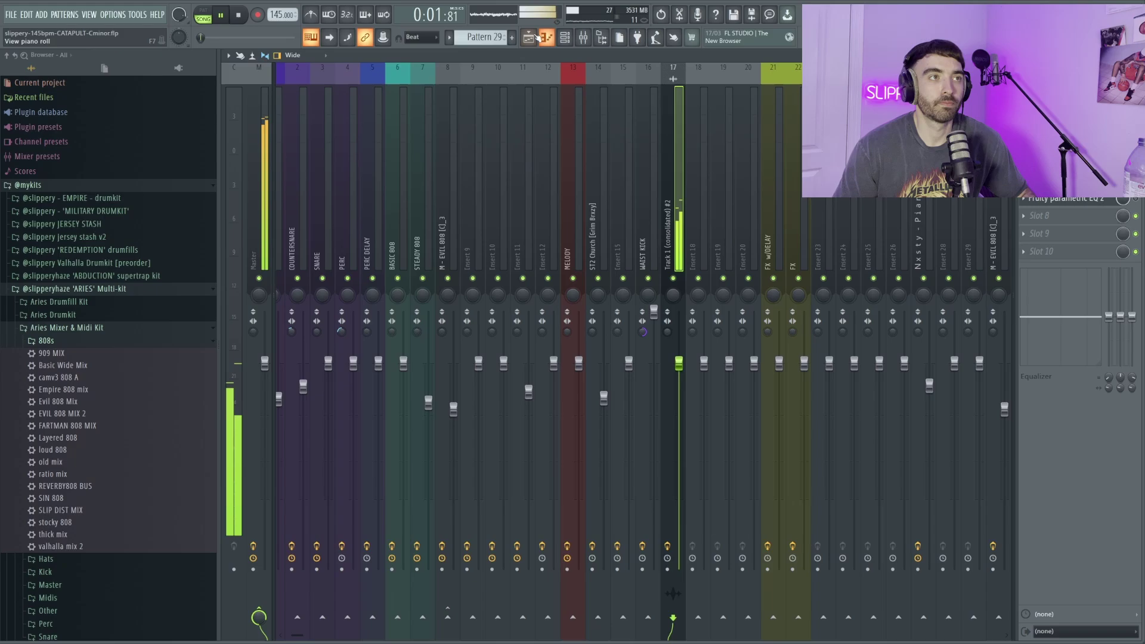
# Return to the playlist and play the full arrangement from the start, examining the intro and the first drop's 808 and drum clips.
pyautogui.click(535, 37)
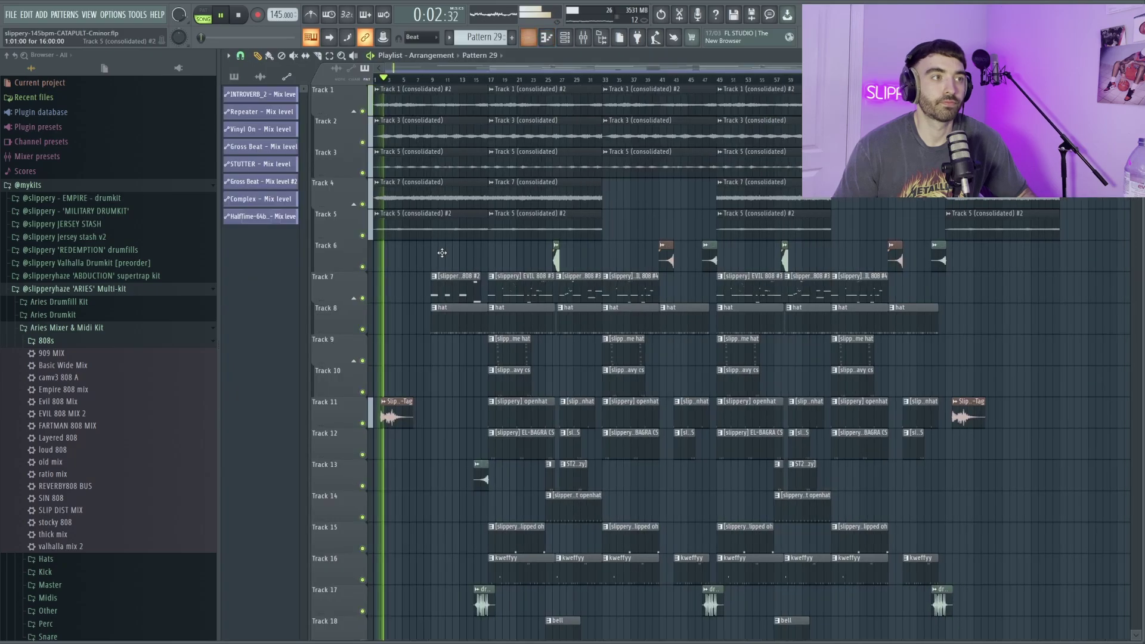
pyautogui.click(585, 37)
pyautogui.click(528, 37)
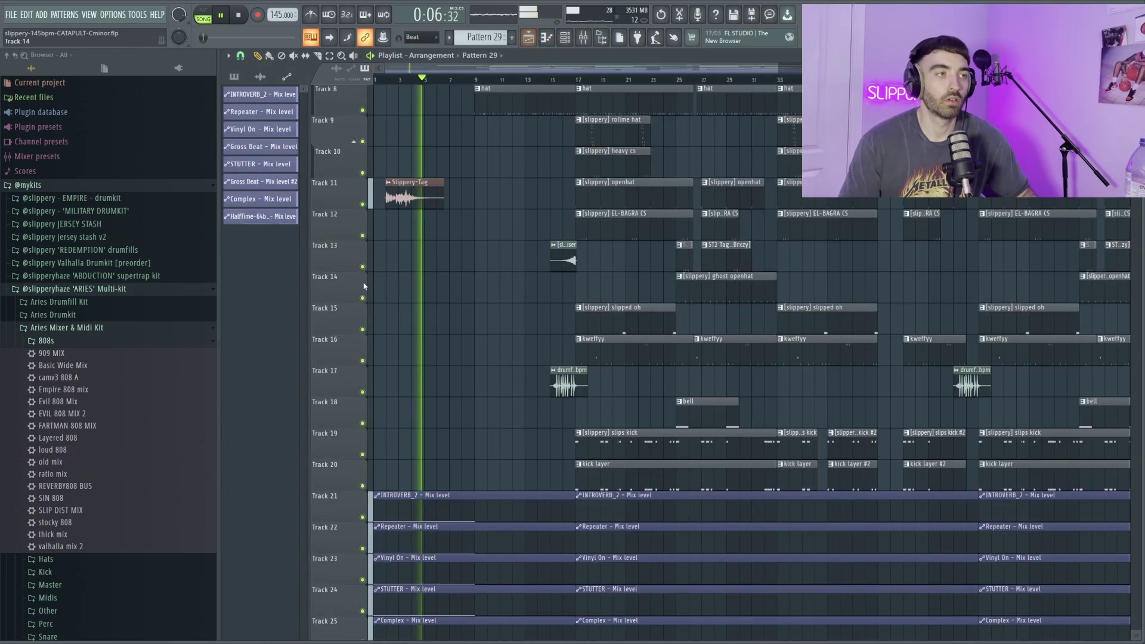
pyautogui.scroll(-2, 391, 327)
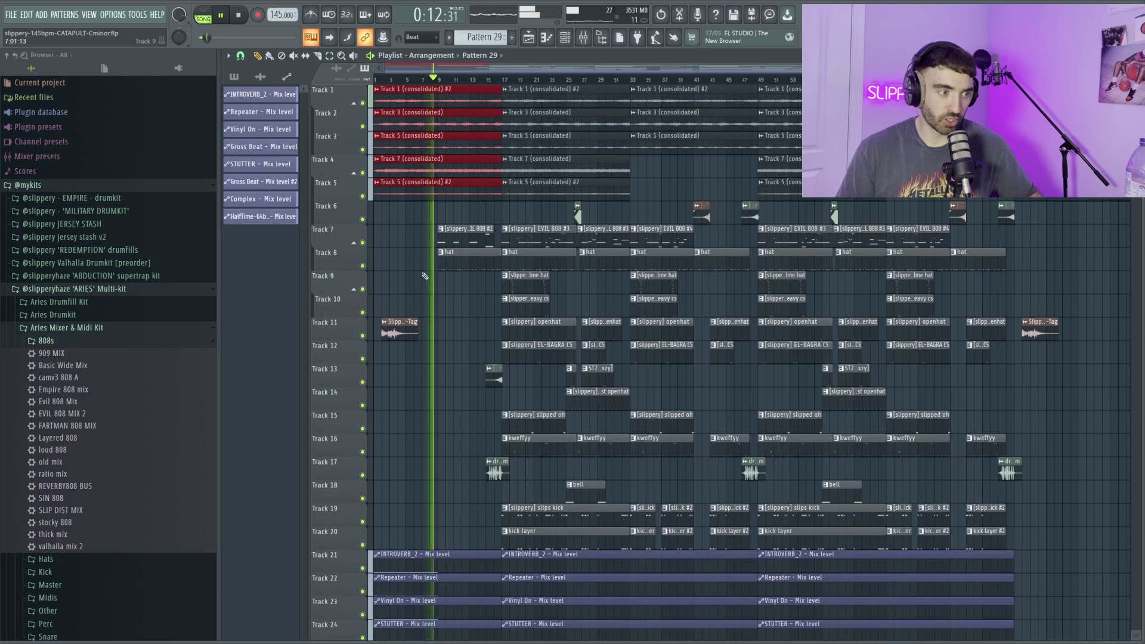
pyautogui.scroll(-2, 427, 286)
pyautogui.scroll(2, 463, 334)
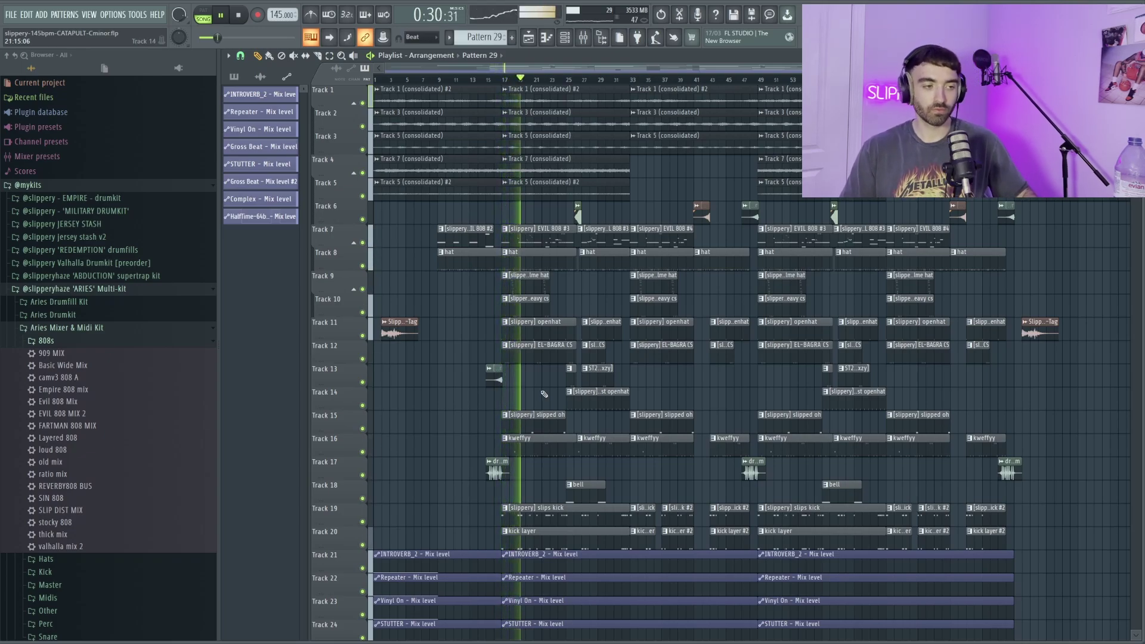
pyautogui.scroll(3, 591, 297)
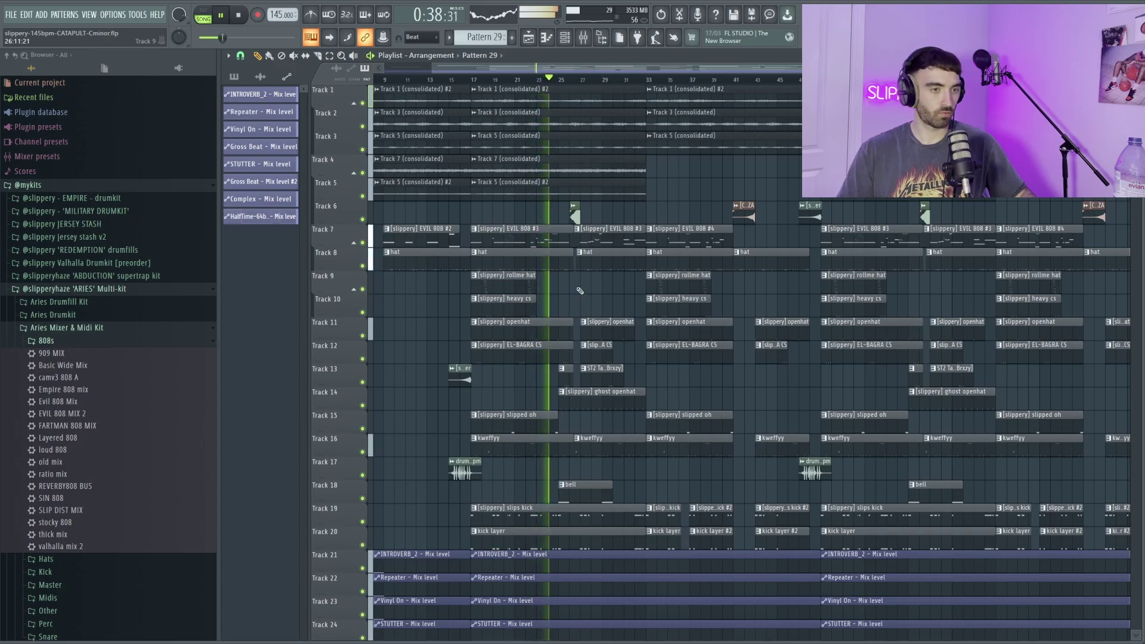
pyautogui.scroll(2, 583, 293)
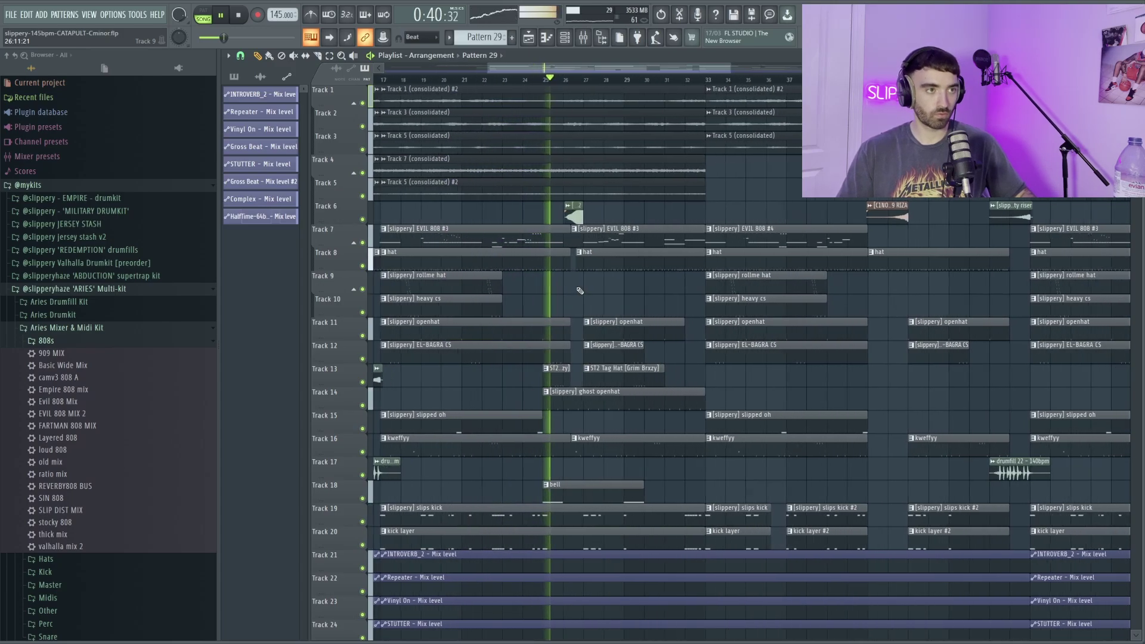
pyautogui.scroll(2, 587, 294)
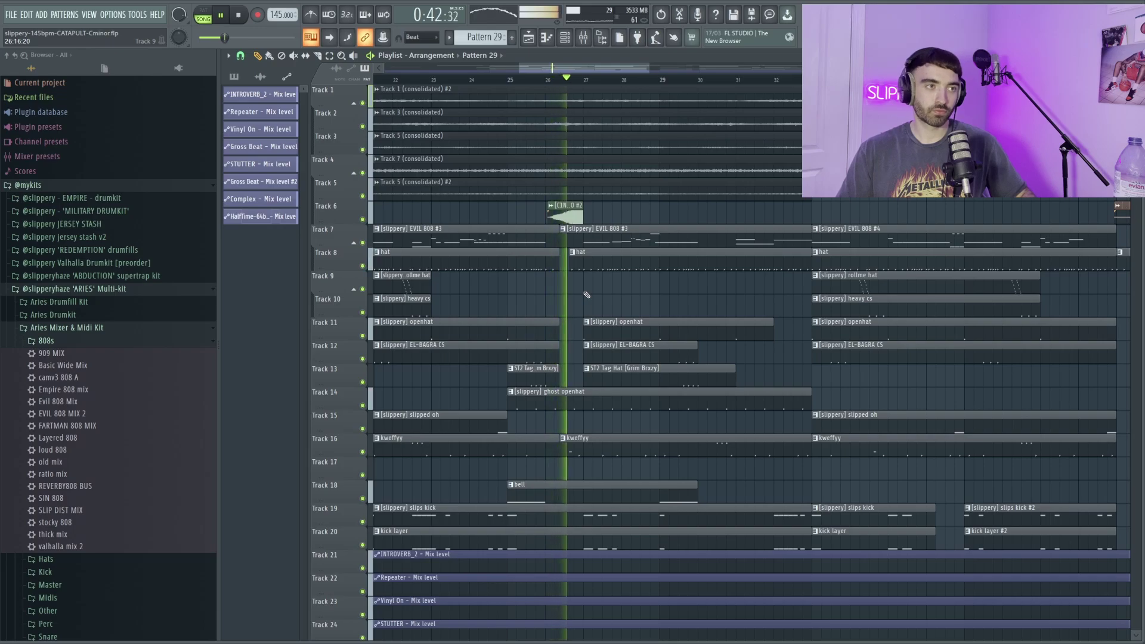
pyautogui.scroll(-1, 590, 292)
pyautogui.scroll(-5, 620, 286)
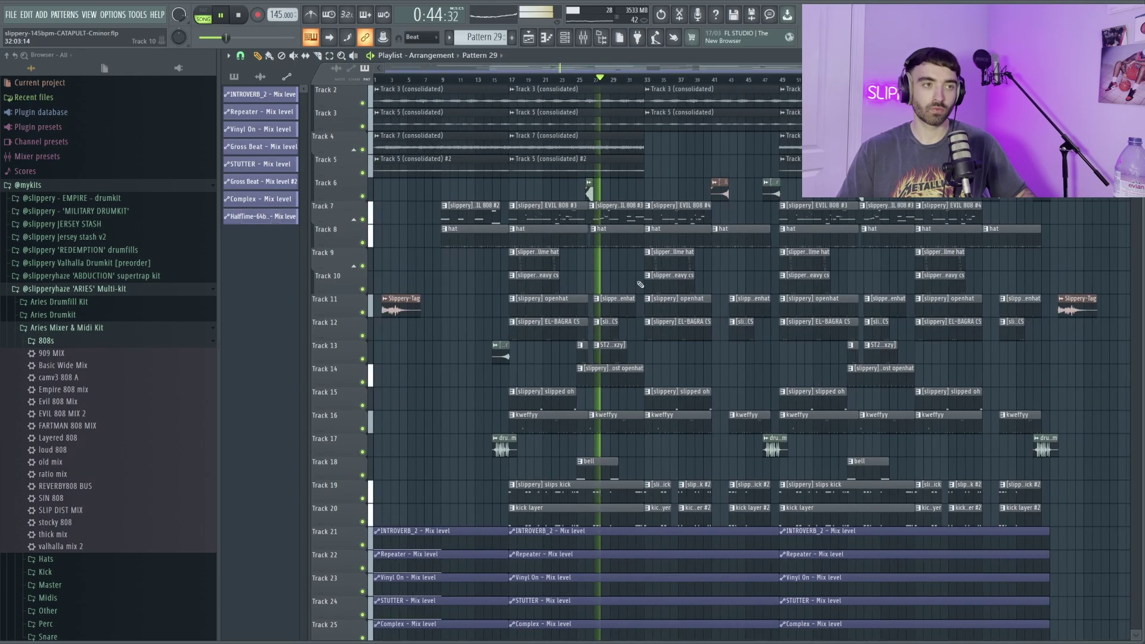
# Follow playback through the rest of the first drop and the bar 41 breakdown, examining where the drum clips cut out and return.
pyautogui.scroll(2, 631, 281)
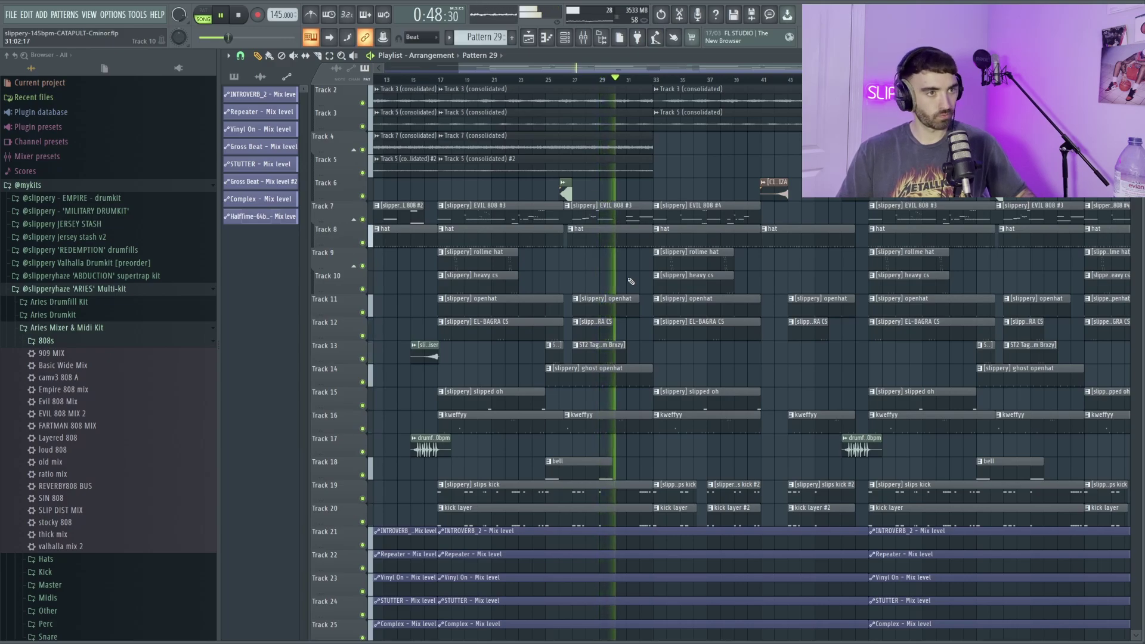
pyautogui.scroll(-2, 720, 285)
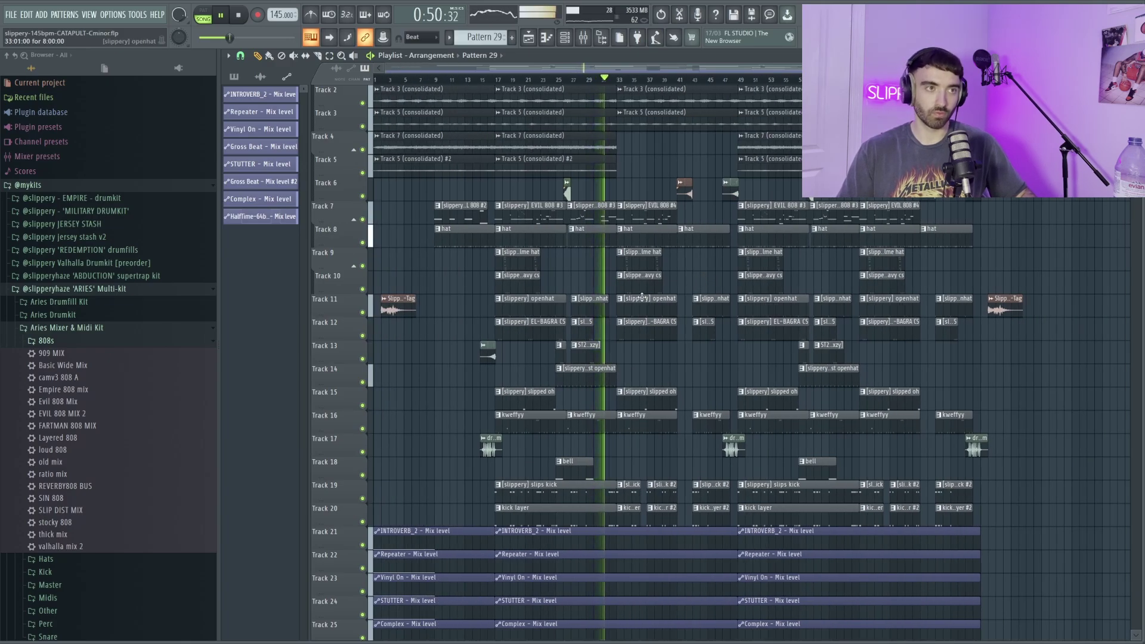
pyautogui.scroll(3, 642, 297)
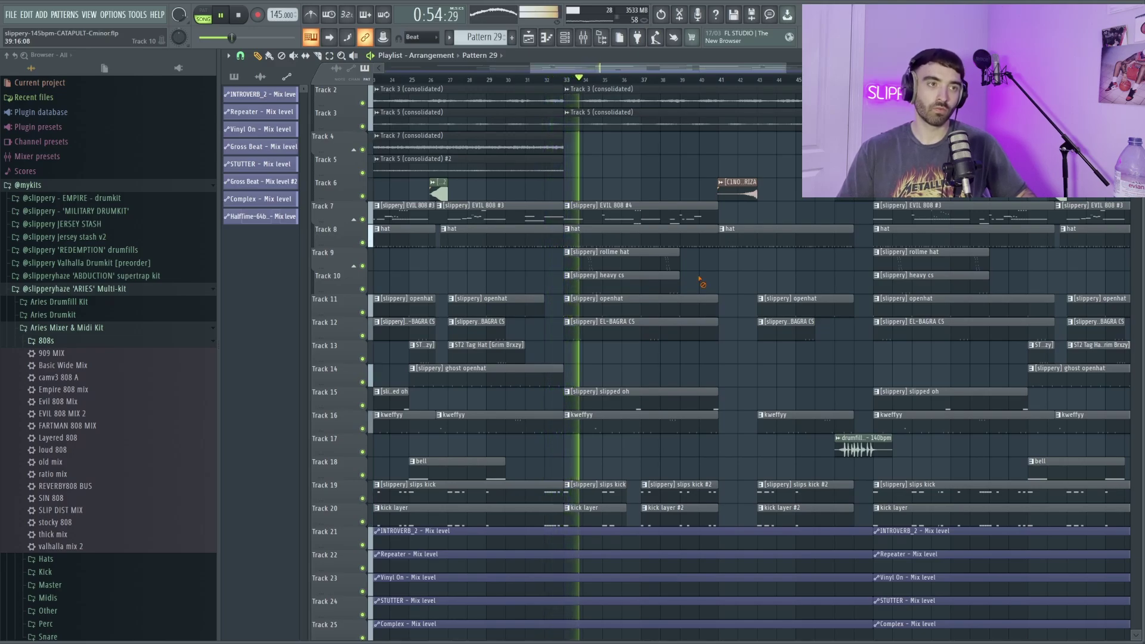
pyautogui.scroll(-1, 701, 282)
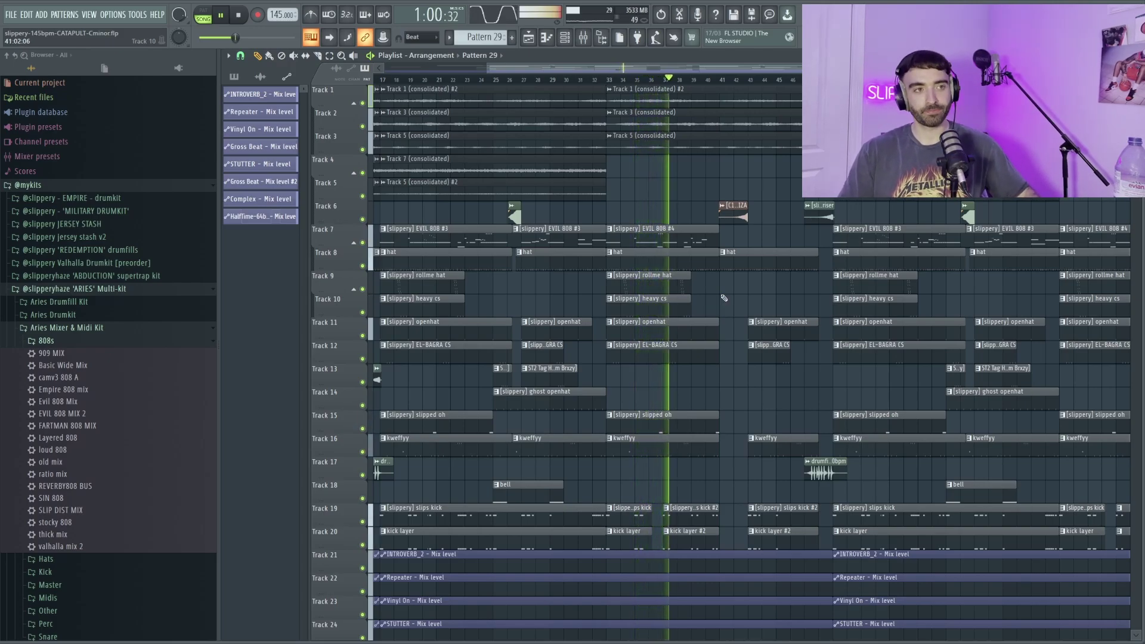
pyautogui.scroll(-1, 724, 297)
pyautogui.scroll(-1, 730, 291)
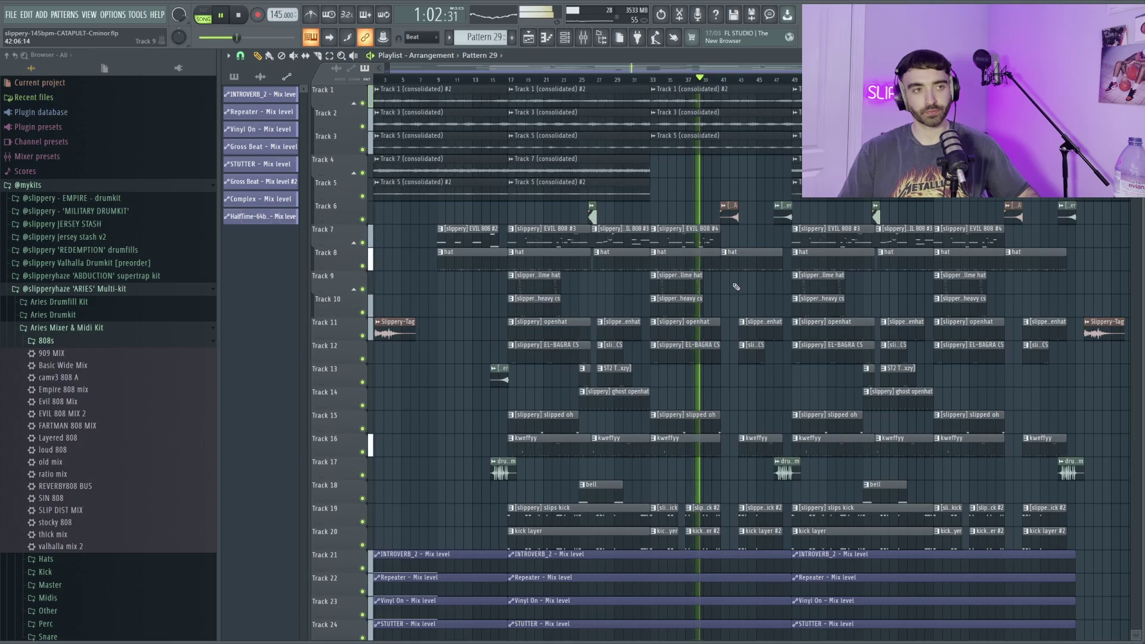
pyautogui.scroll(2, 734, 287)
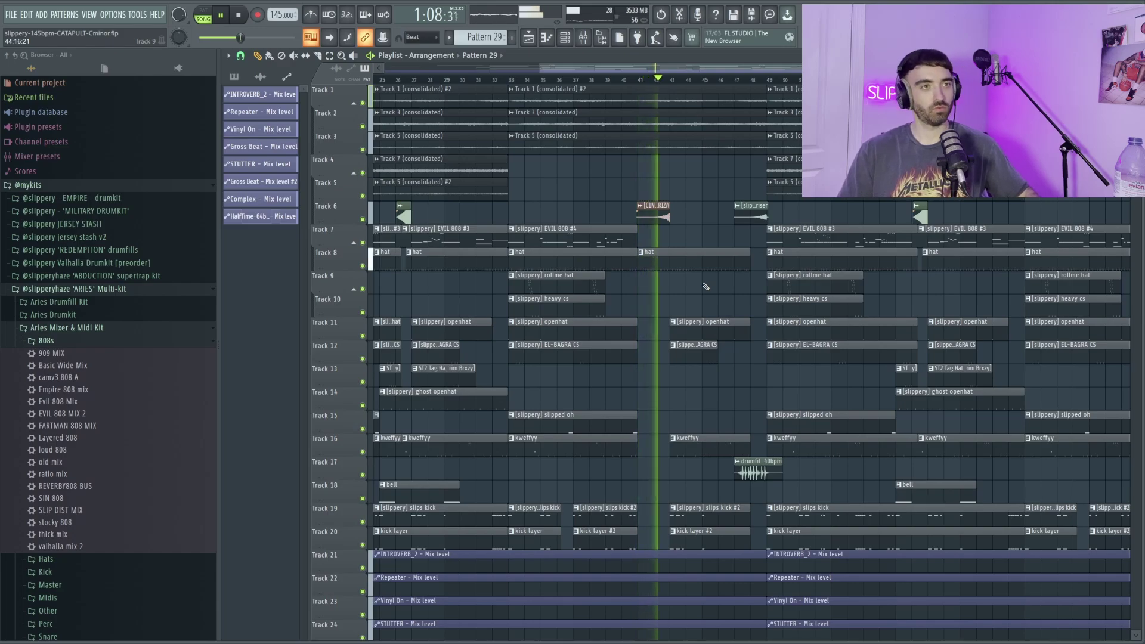
pyautogui.scroll(-1, 706, 287)
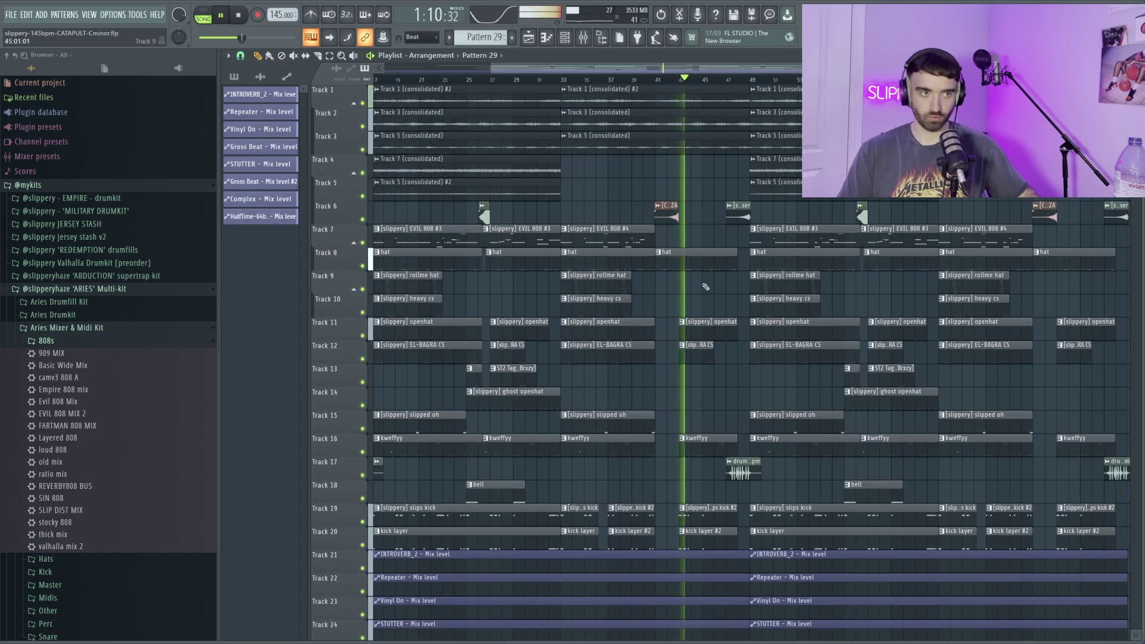
pyautogui.scroll(2, 704, 282)
# Restart playback from about bar 46, review the drumfill and riser leading into the second drop at bar 49, and stop playback.
pyautogui.press('space')
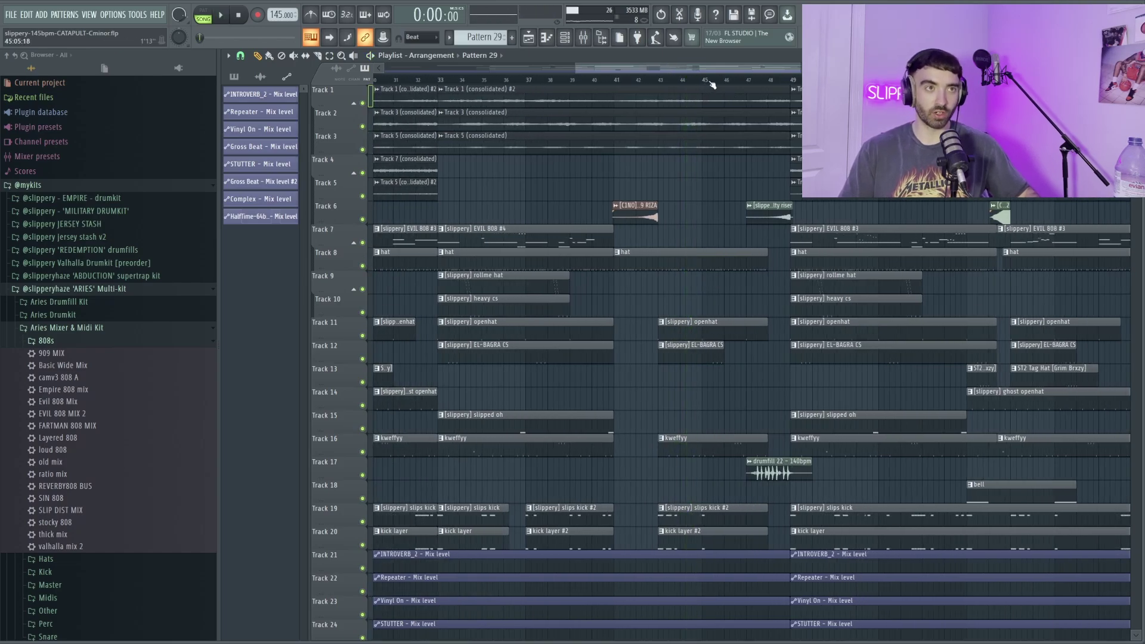
pyautogui.click(733, 88)
pyautogui.press('space')
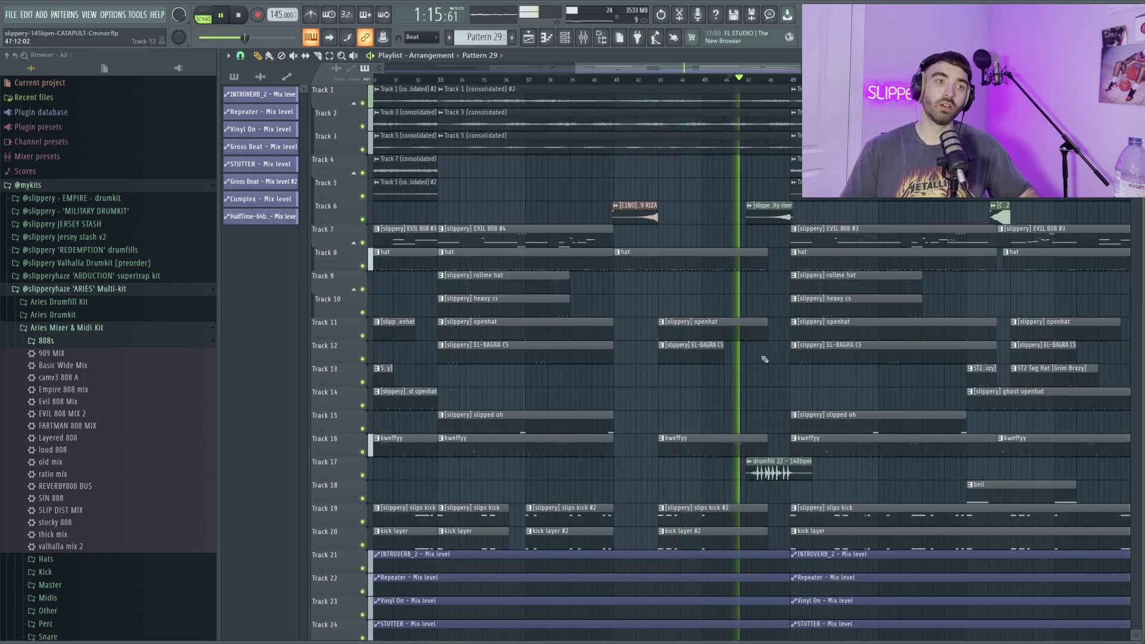
pyautogui.scroll(-2, 764, 640)
pyautogui.scroll(2, 819, 354)
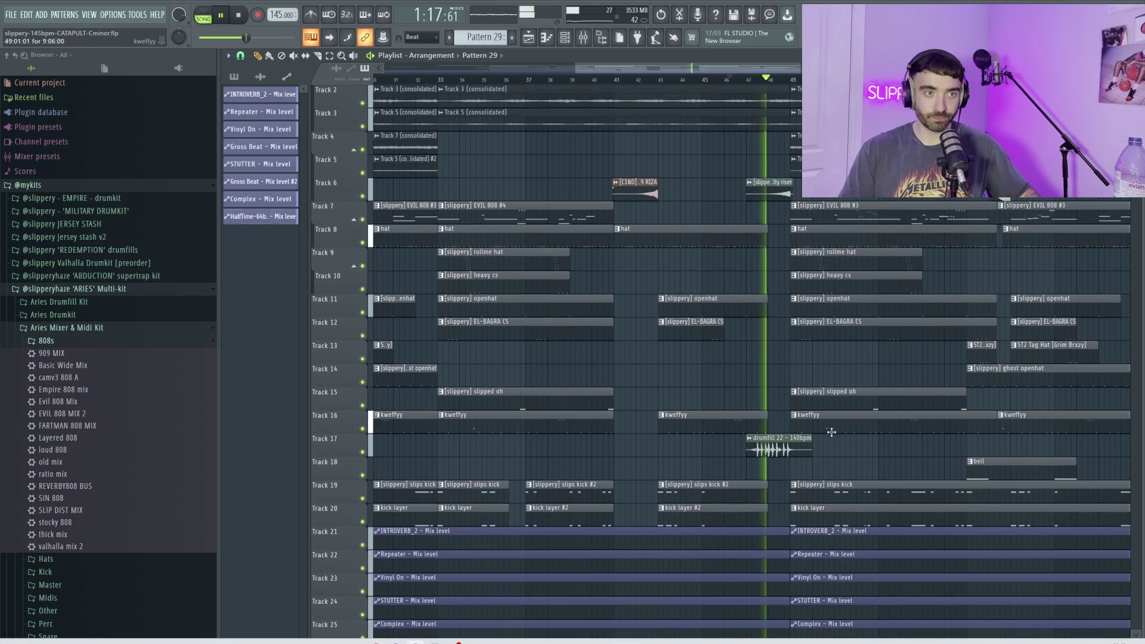
pyautogui.scroll(-3, 818, 355)
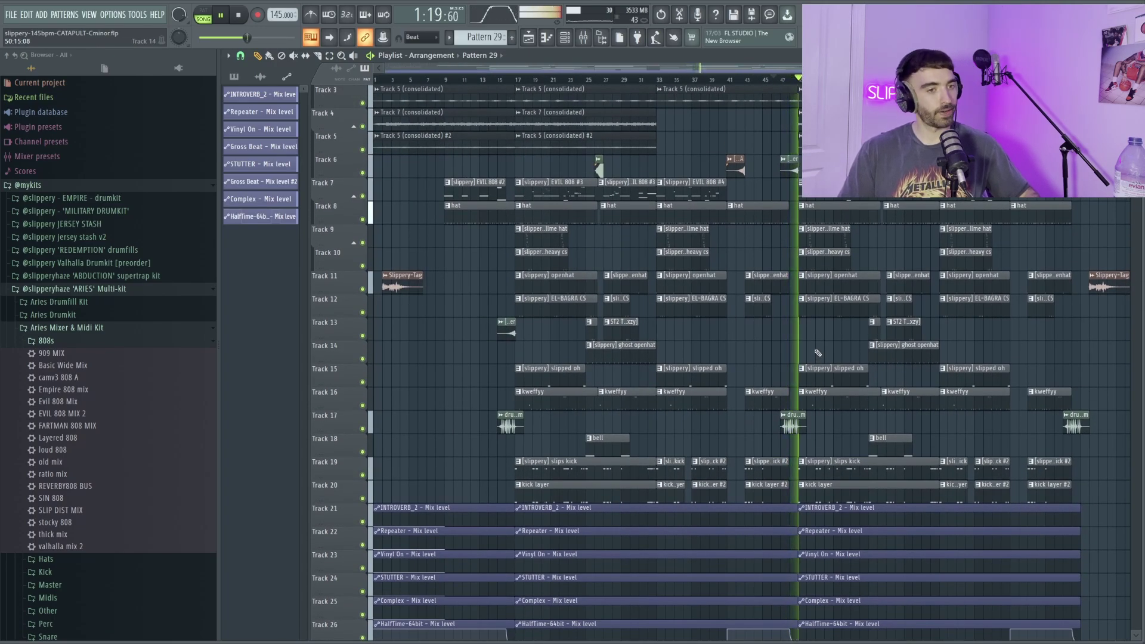
pyautogui.scroll(-1, 793, 349)
pyautogui.press('space')
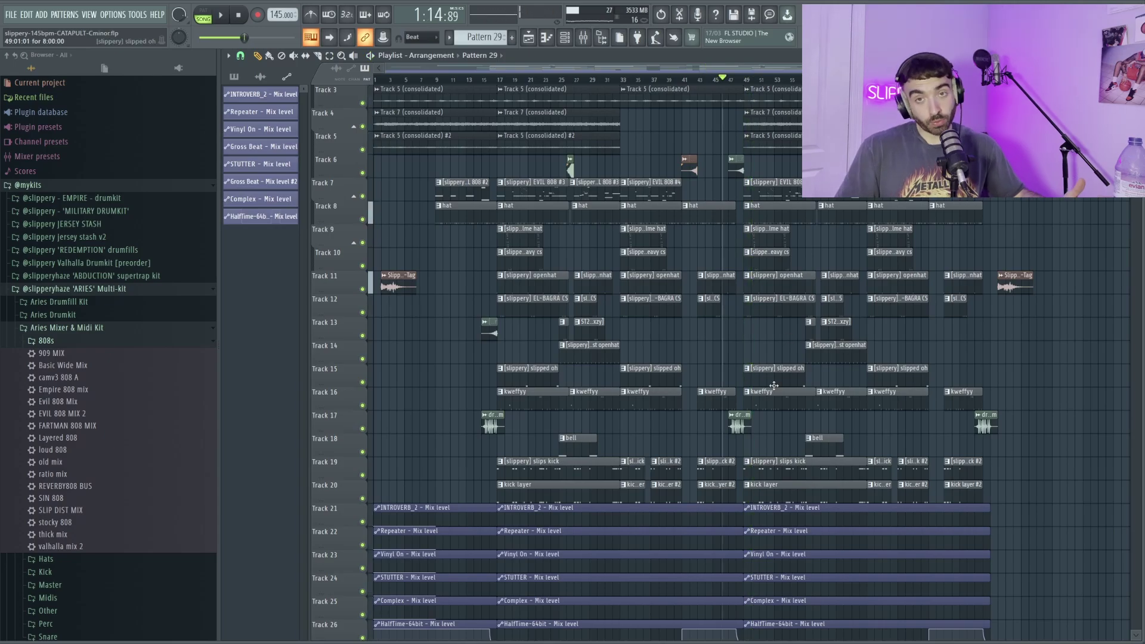